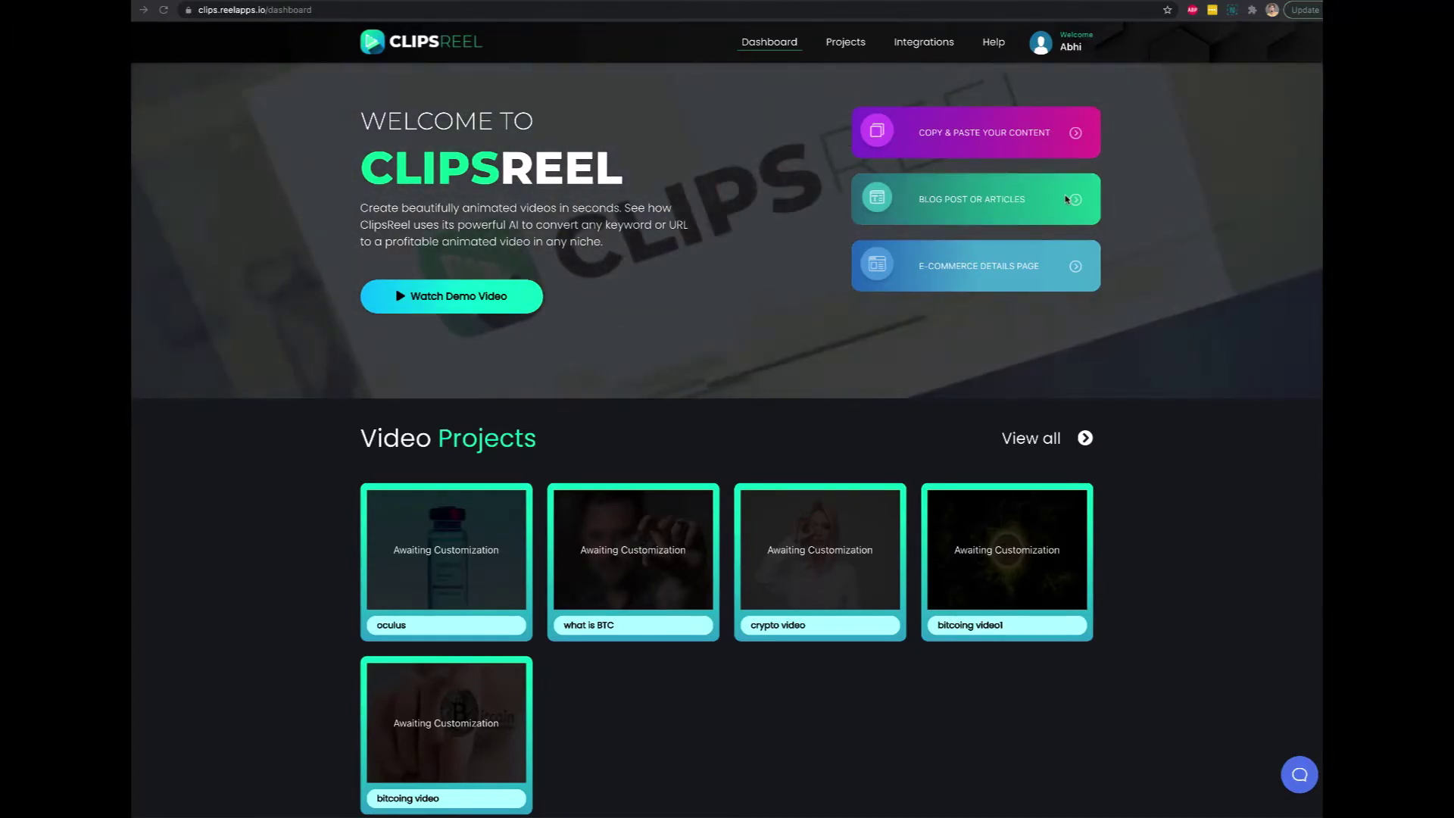
pyautogui.scroll(-10, 783, 389)
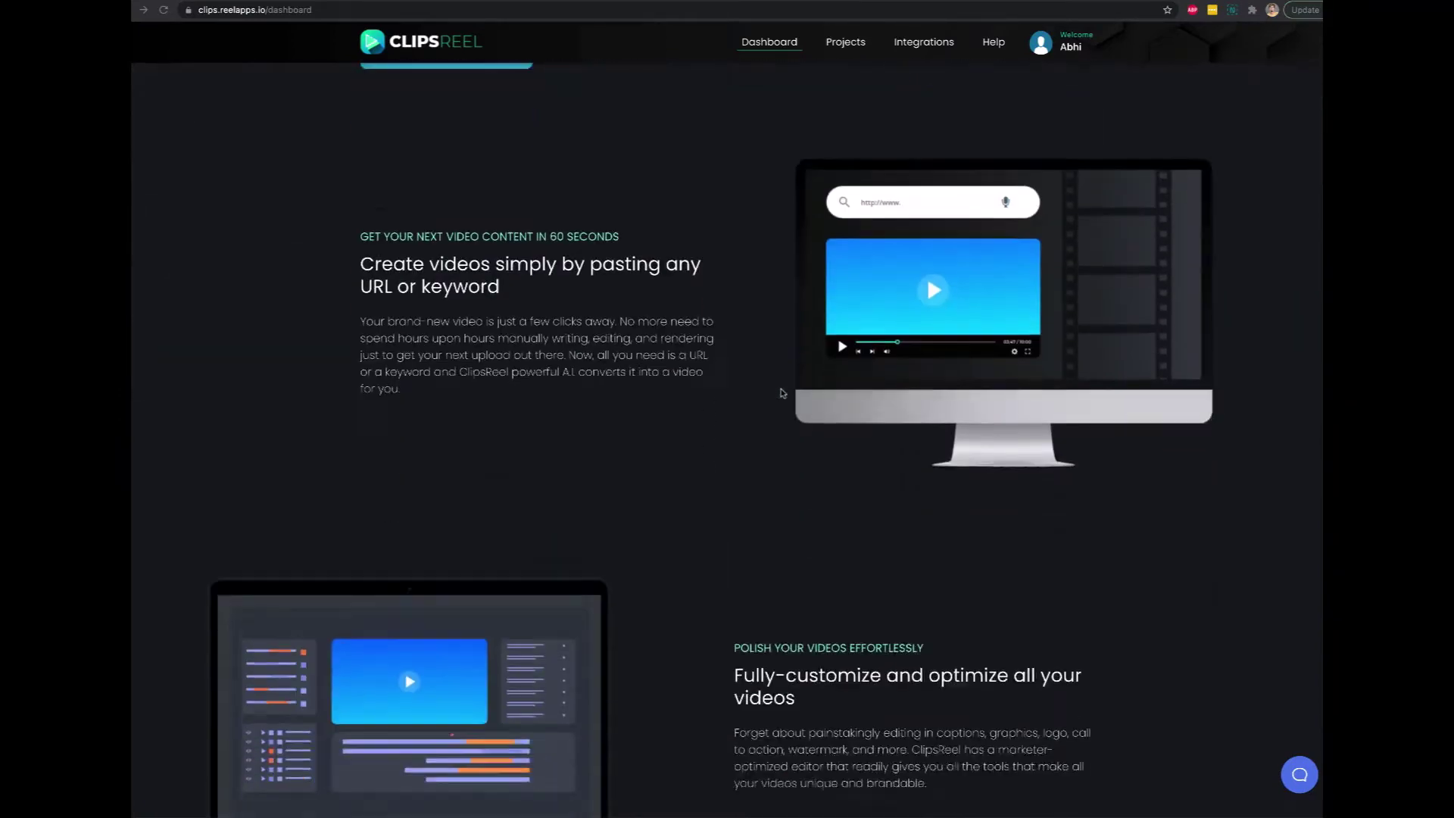
pyautogui.scroll(10, 783, 393)
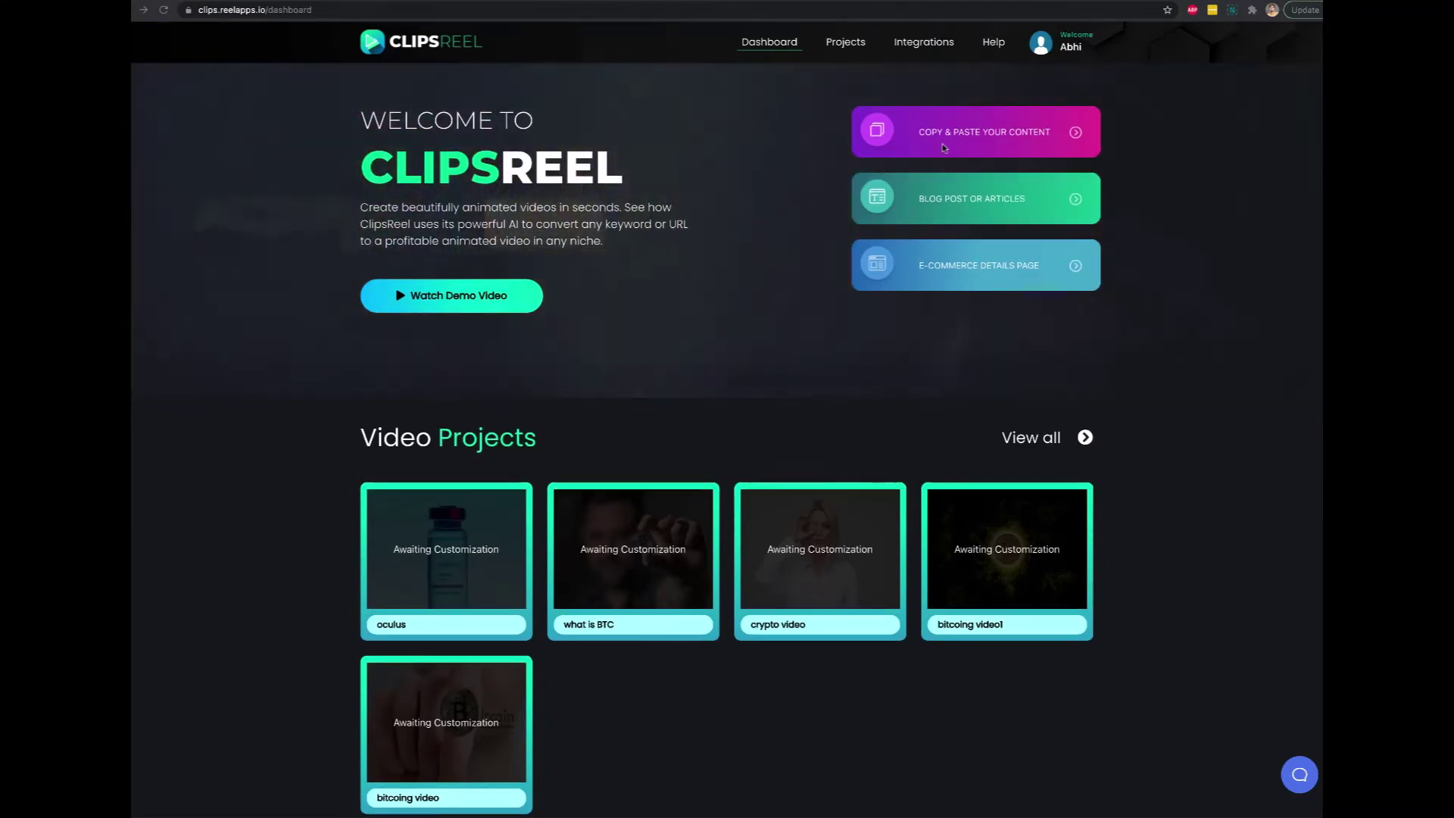
# Start a copy-and-paste content campaign titled "What is btc mining?" using the copied Bitcoin mining text as its script.
pyautogui.click(957, 132)
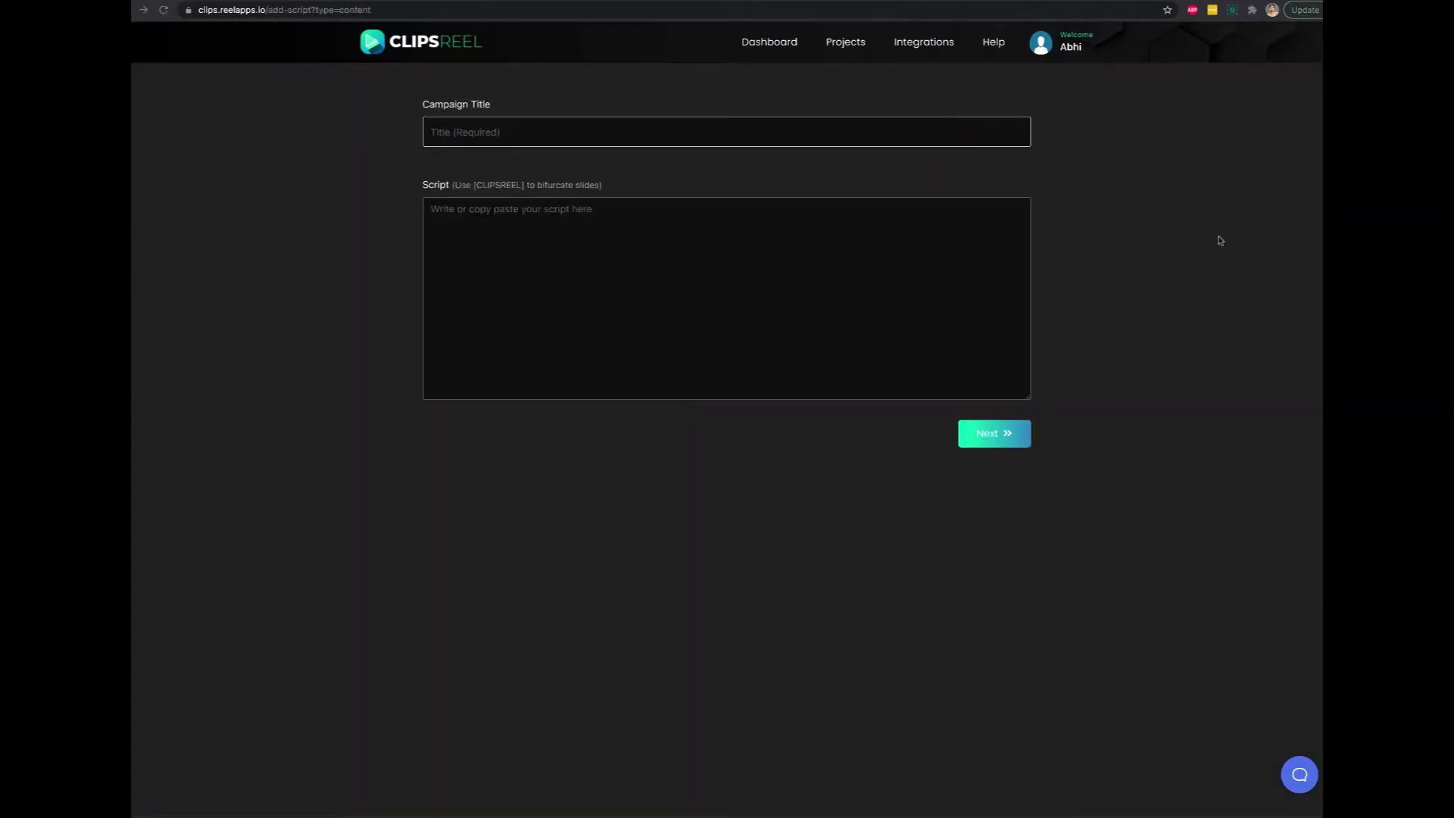
pyautogui.rightClick(514, 234)
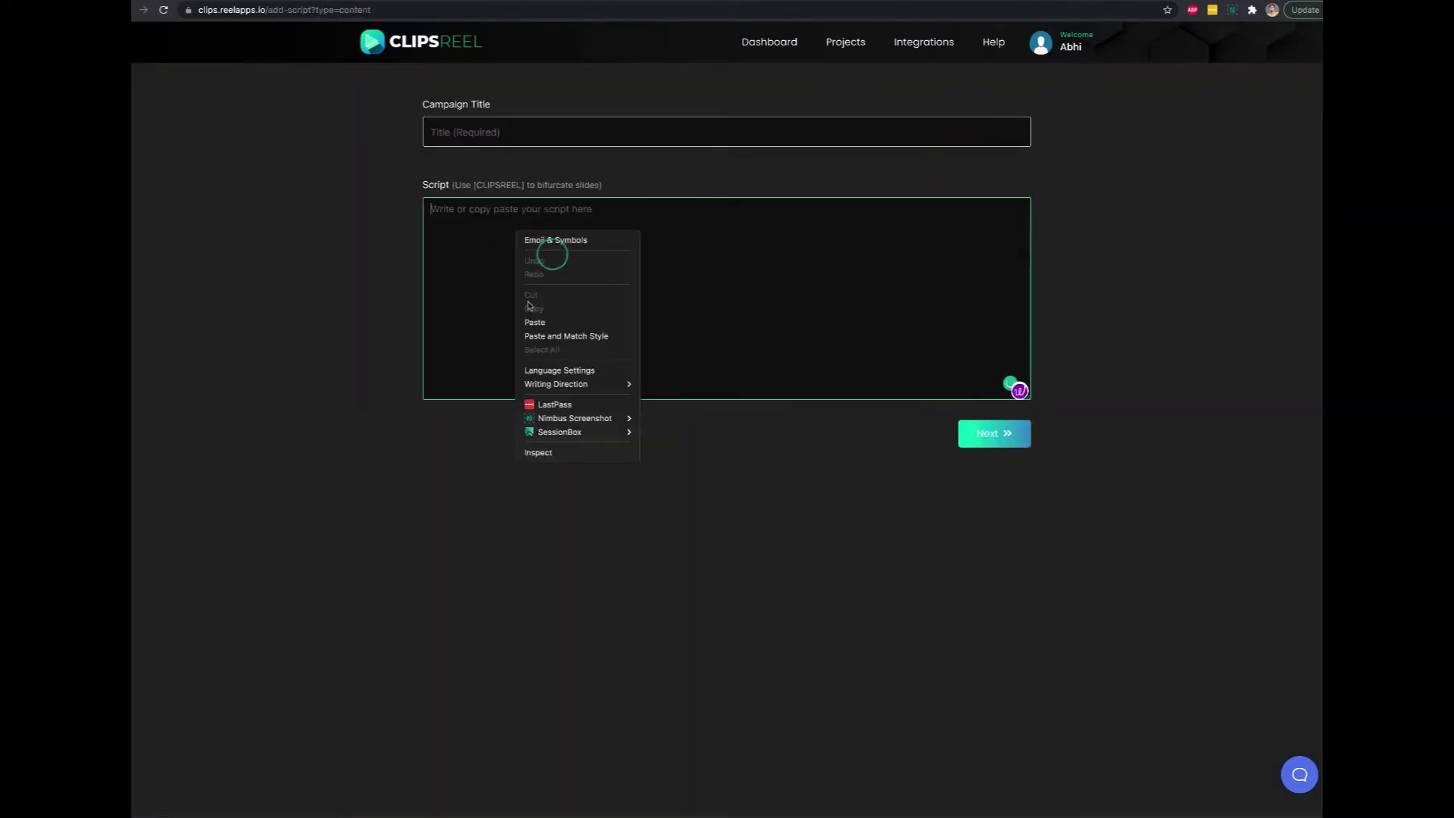
pyautogui.click(534, 323)
pyautogui.click(479, 131)
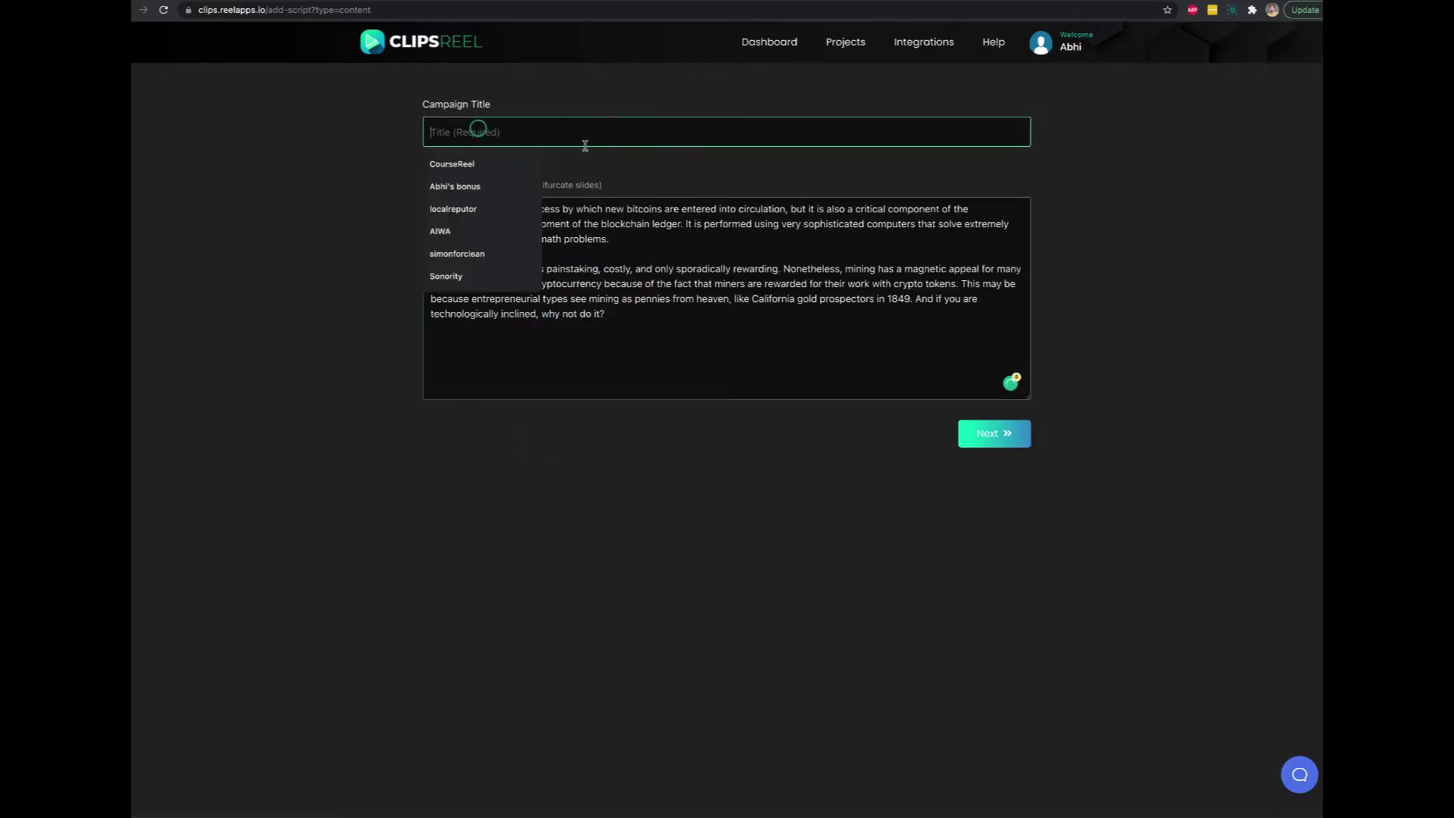
pyautogui.hotkey('ctrl', 'v')
pyautogui.click(1006, 435)
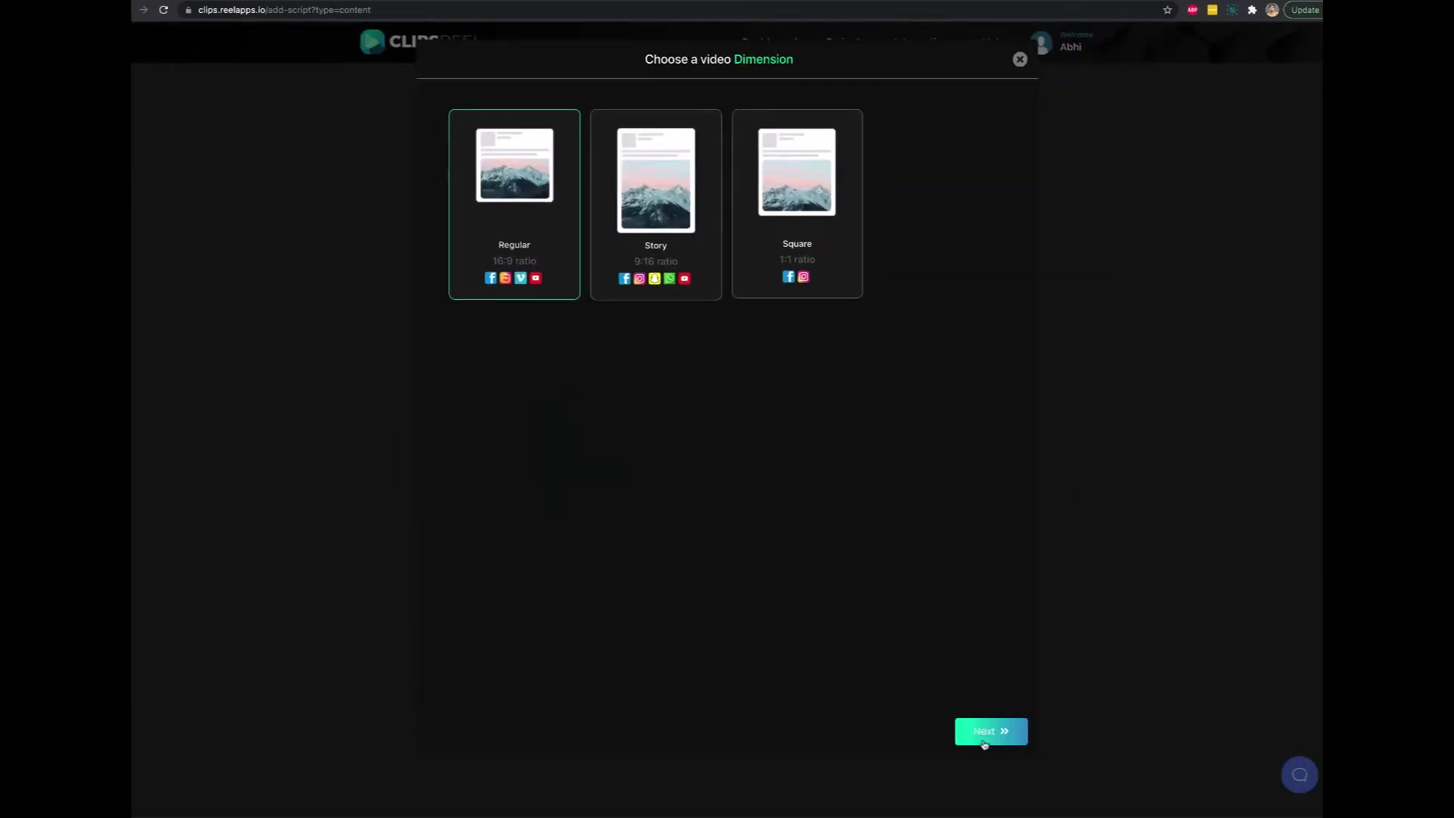
# Use the Regular 16:9 video dimension and choose the first template, the blue and turquoise one with the woman's portrait.
pyautogui.click(984, 733)
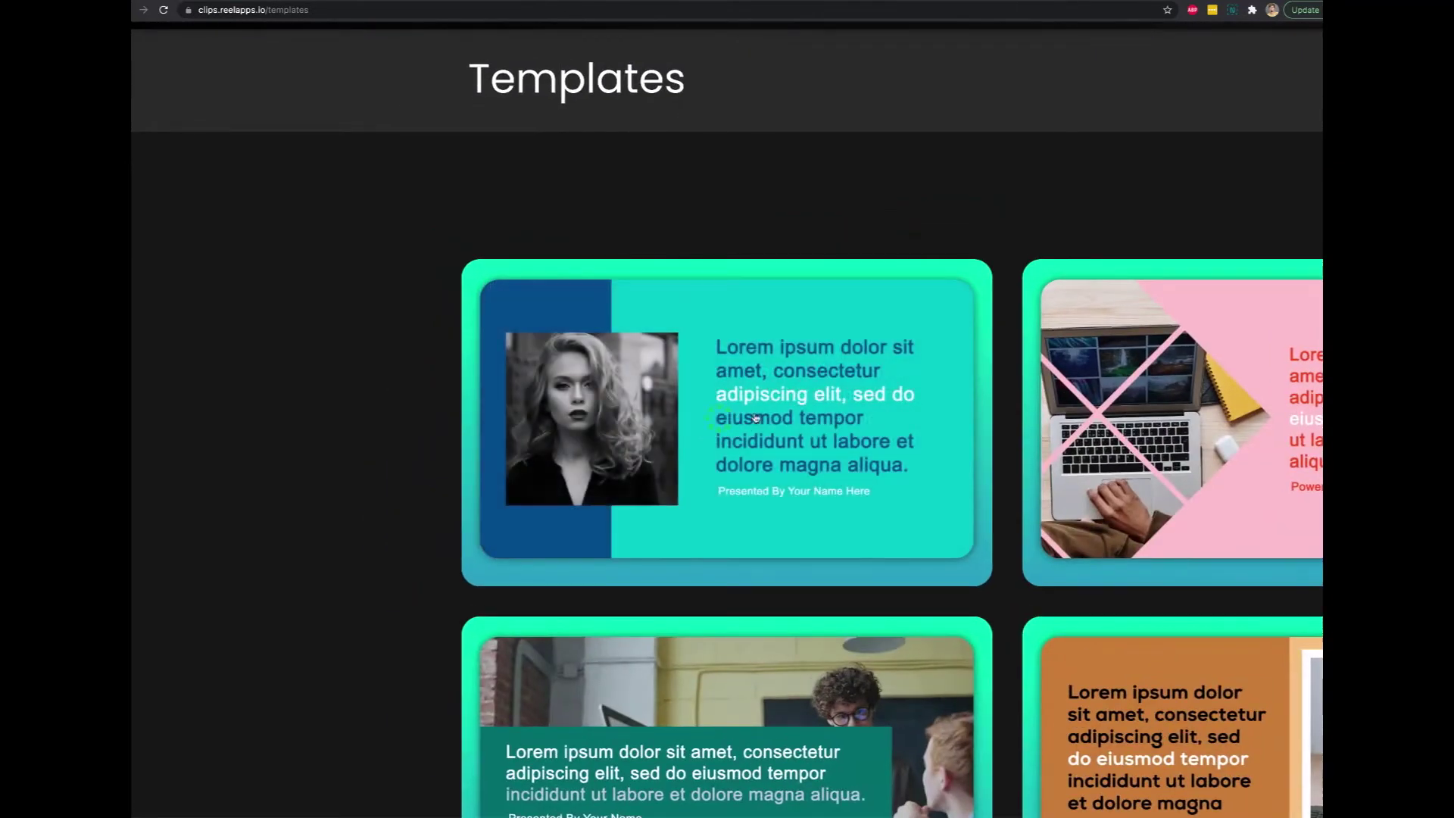
pyautogui.scroll(-3, 755, 417)
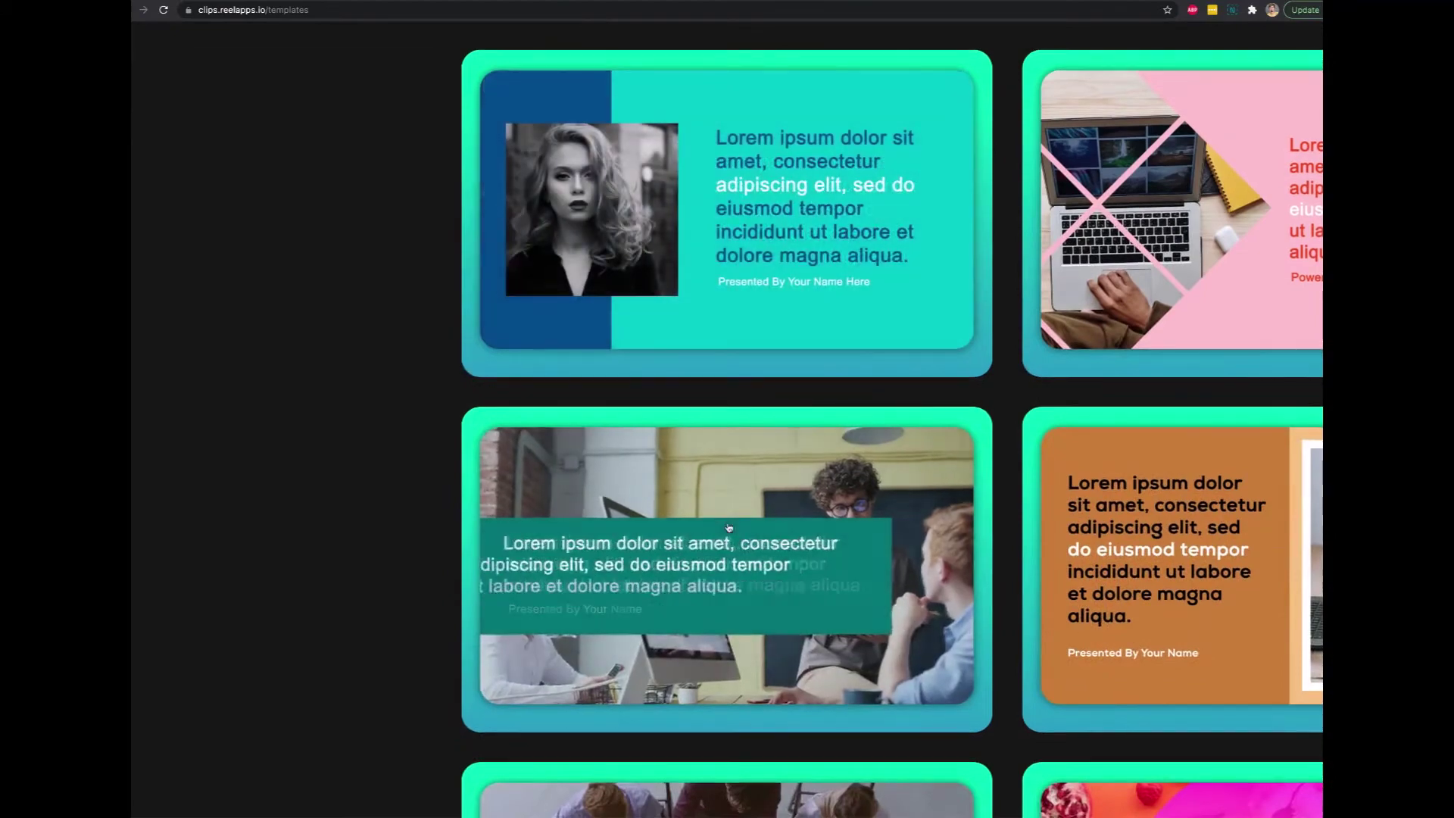
pyautogui.scroll(-5, 729, 528)
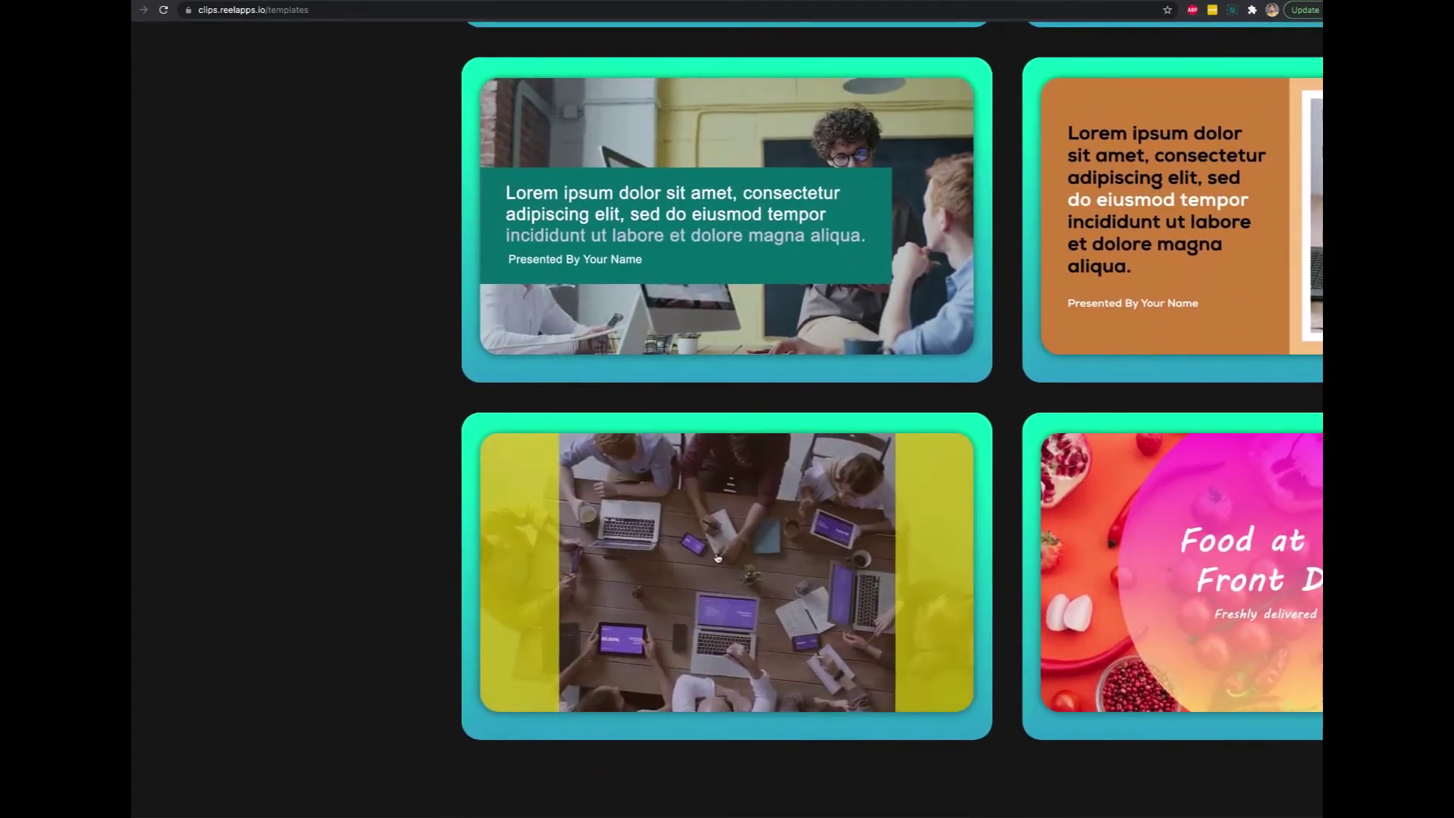
pyautogui.hscroll(3, 833, 567)
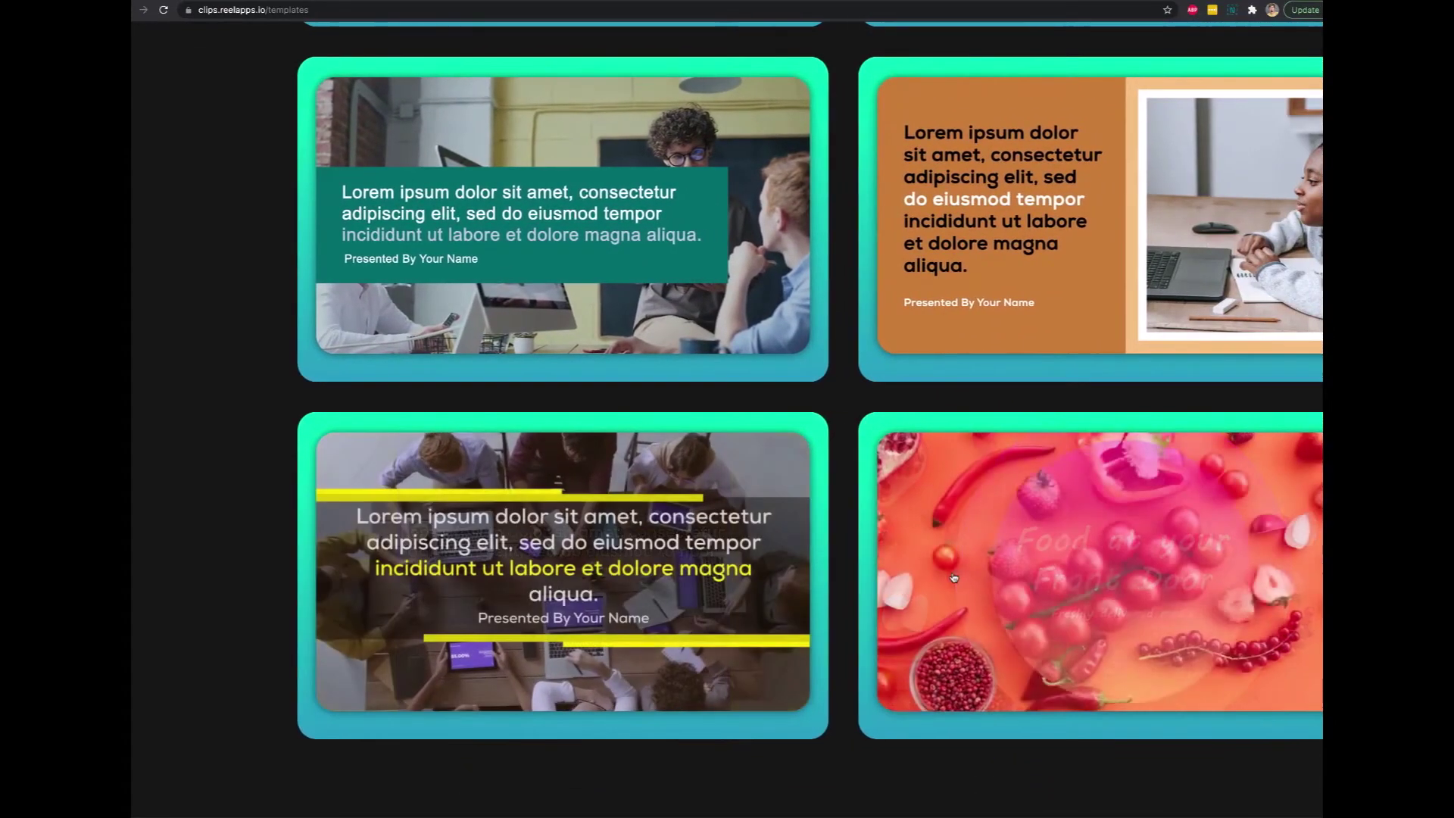
pyautogui.hscroll(3, 953, 577)
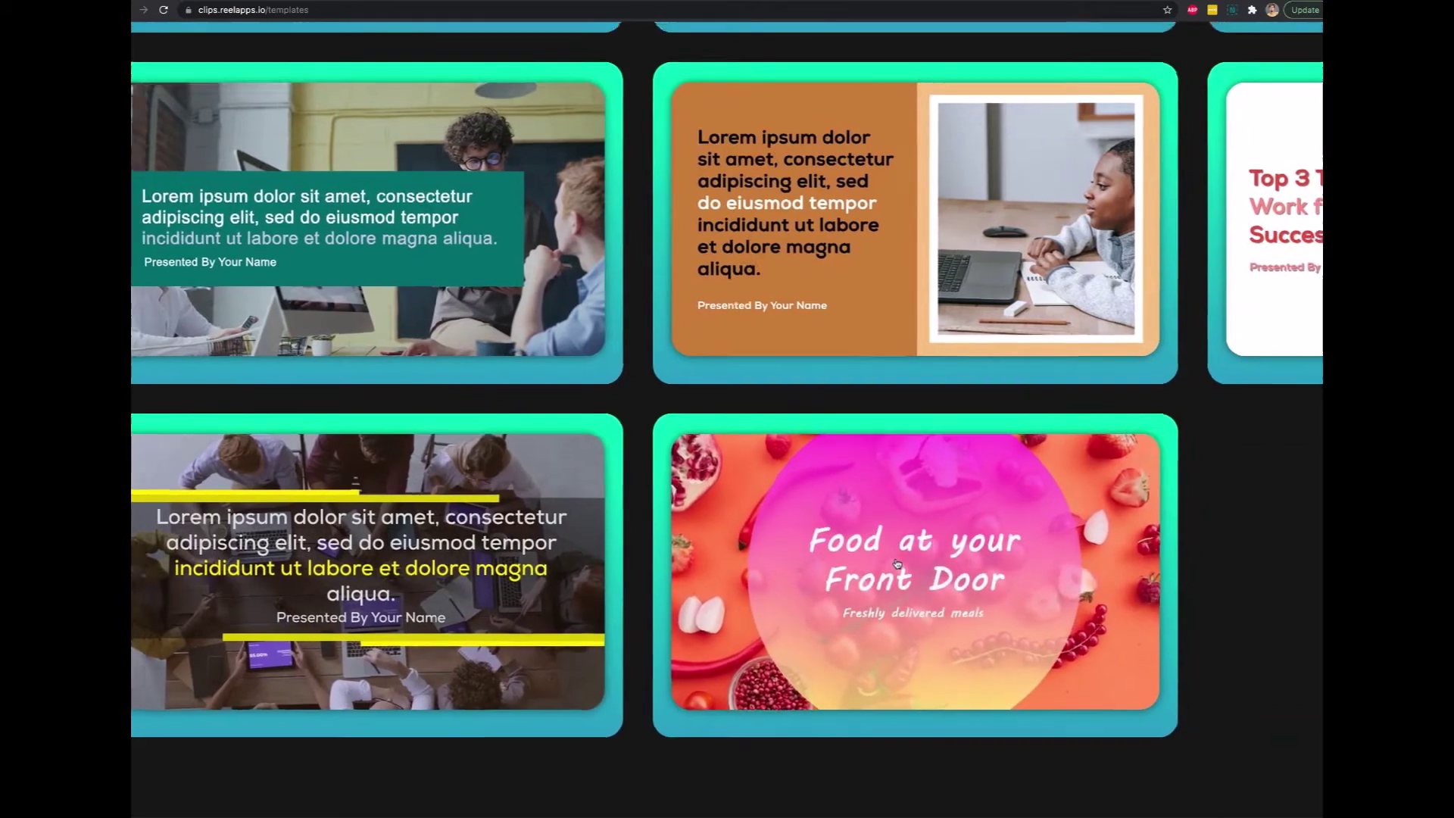
pyautogui.hotkey('ctrl', '0')
pyautogui.click(445, 188)
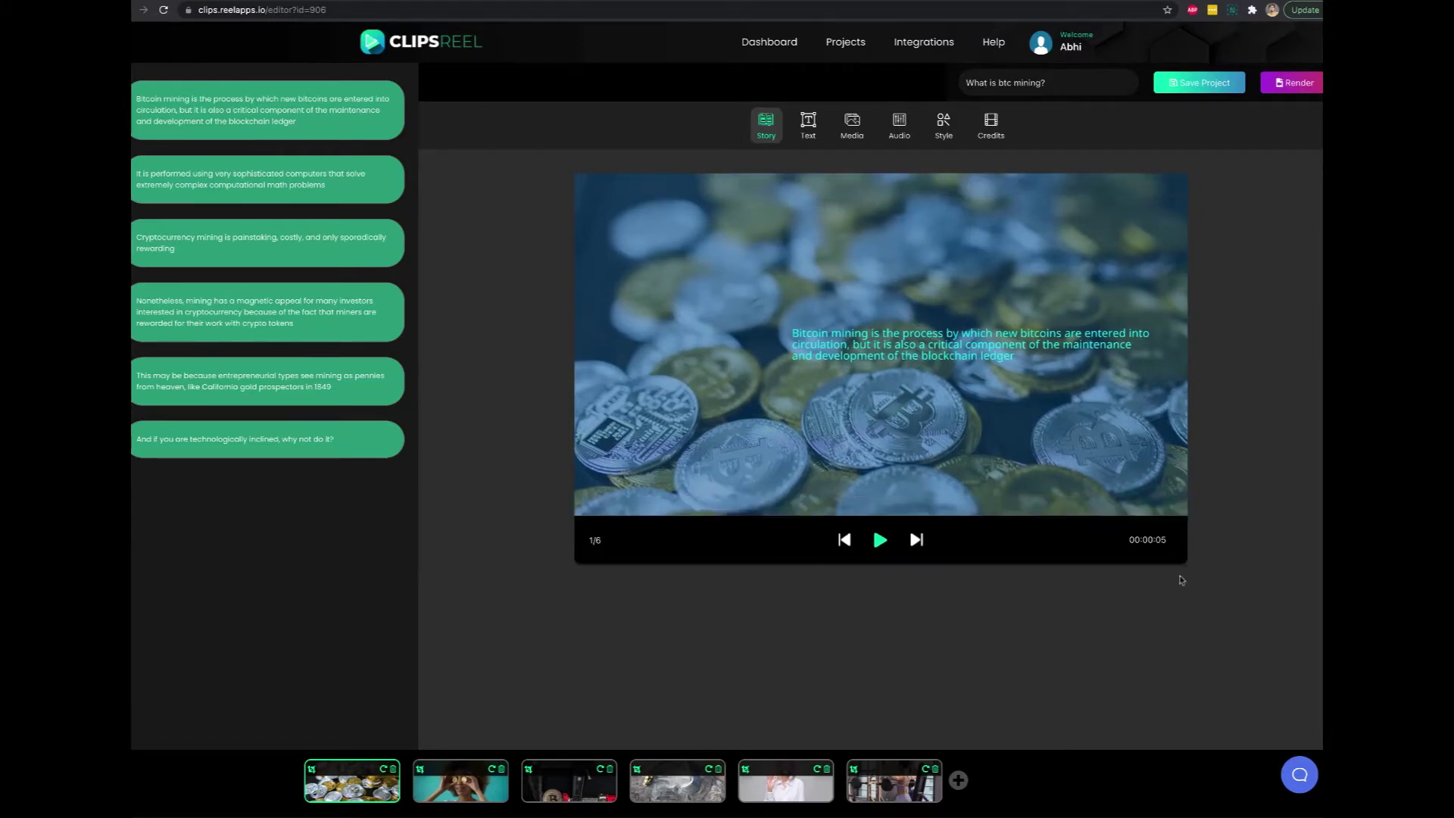
# Make the first slide's text bold and green (#54c423) with a light grey (#d7d7d7) text background.
pyautogui.click(818, 140)
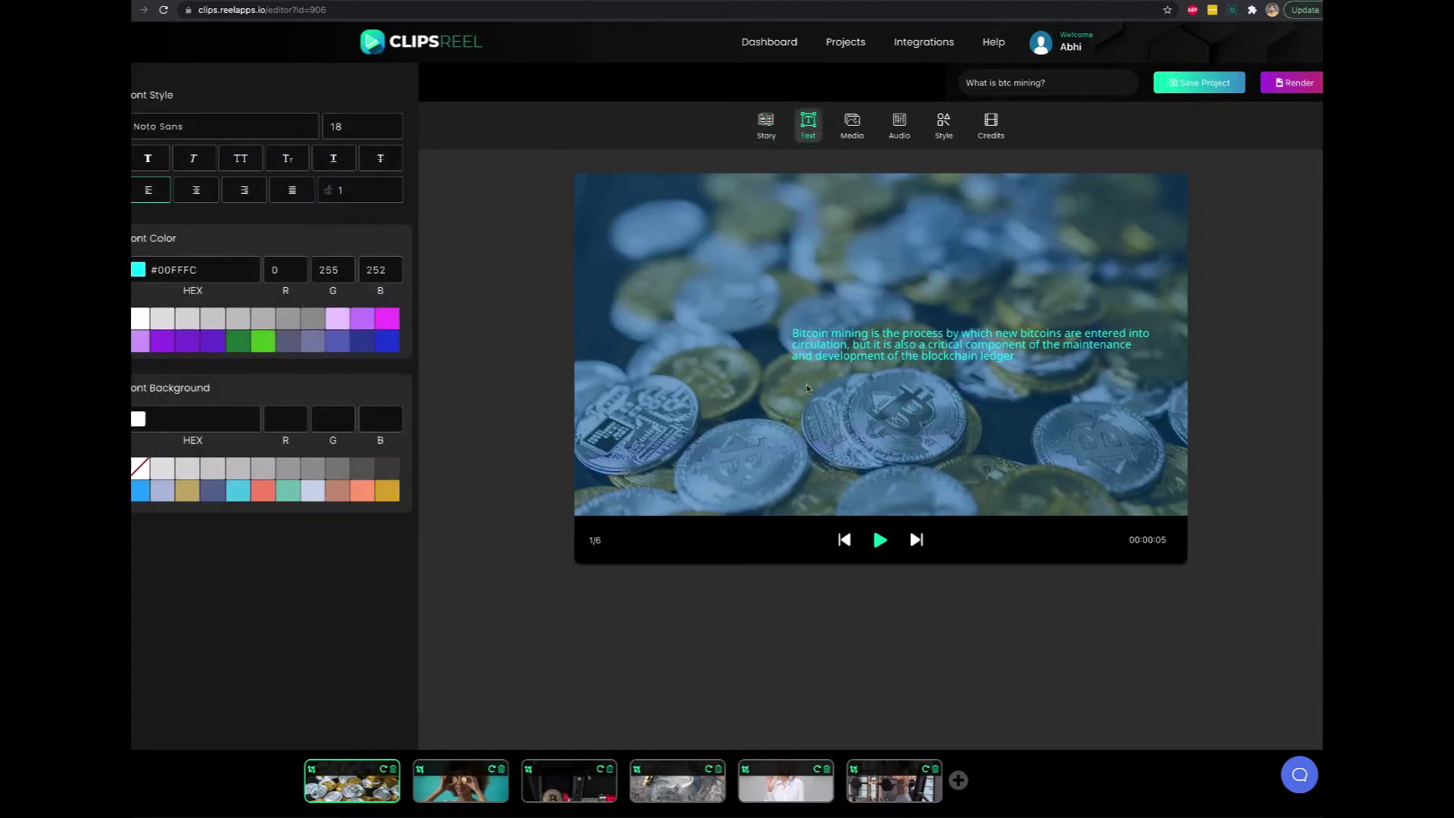
pyautogui.doubleClick(862, 355)
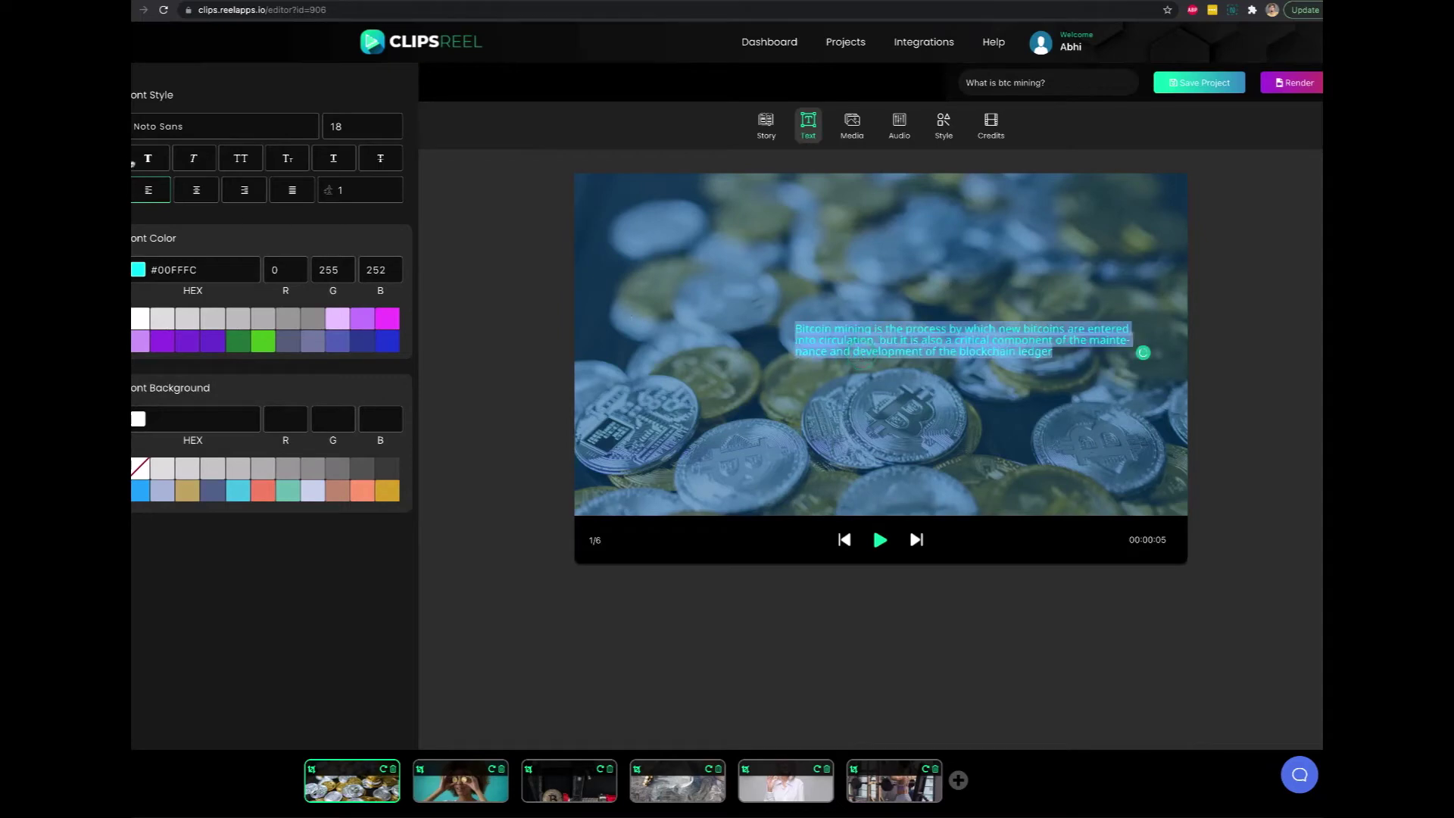
pyautogui.click(143, 160)
pyautogui.click(263, 345)
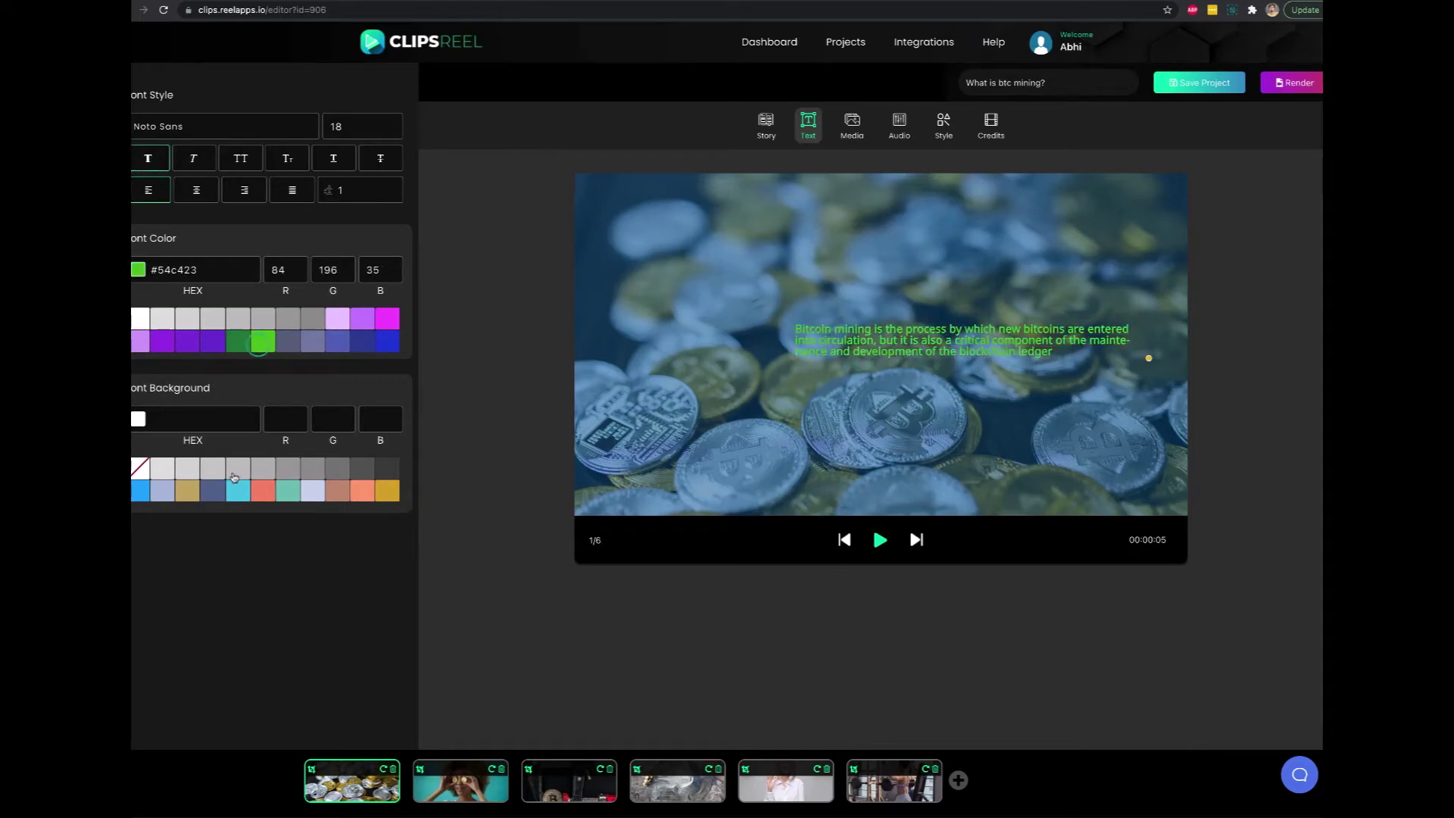
pyautogui.click(179, 469)
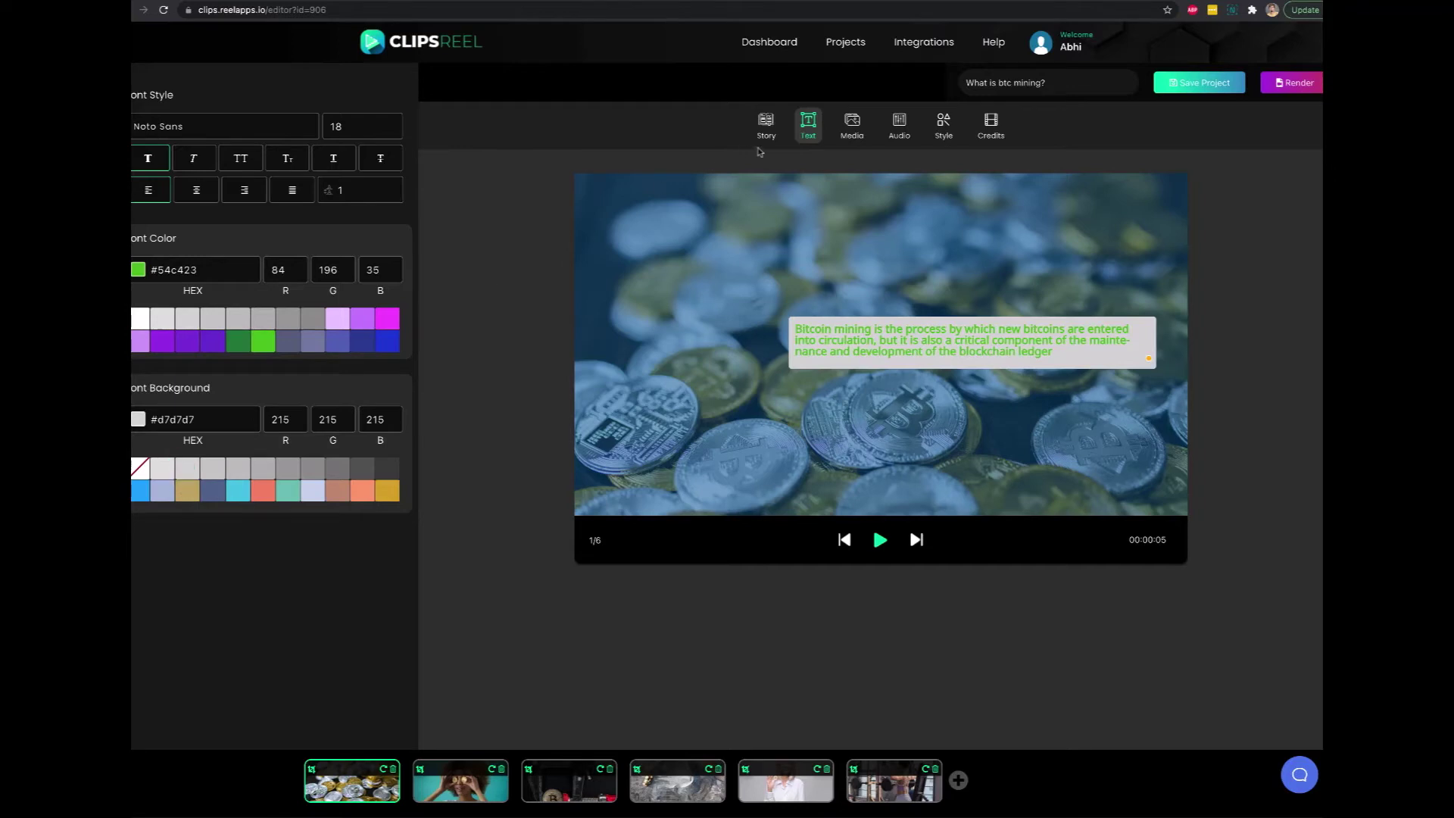
# Review the media sources for images, videos, user library and webpage images, plus the library, text-to-speech and upload audio options.
pyautogui.click(867, 121)
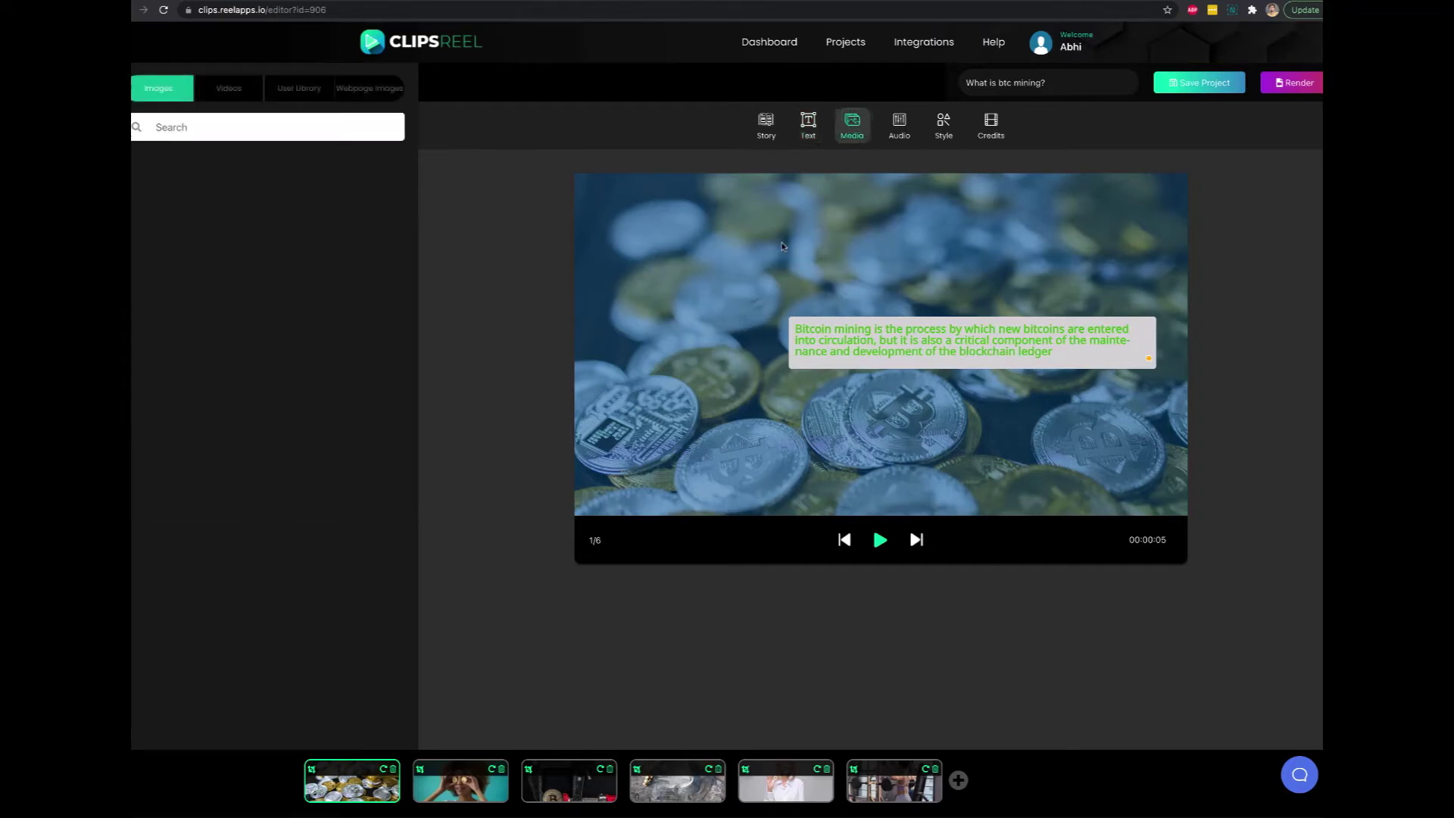
pyautogui.click(248, 86)
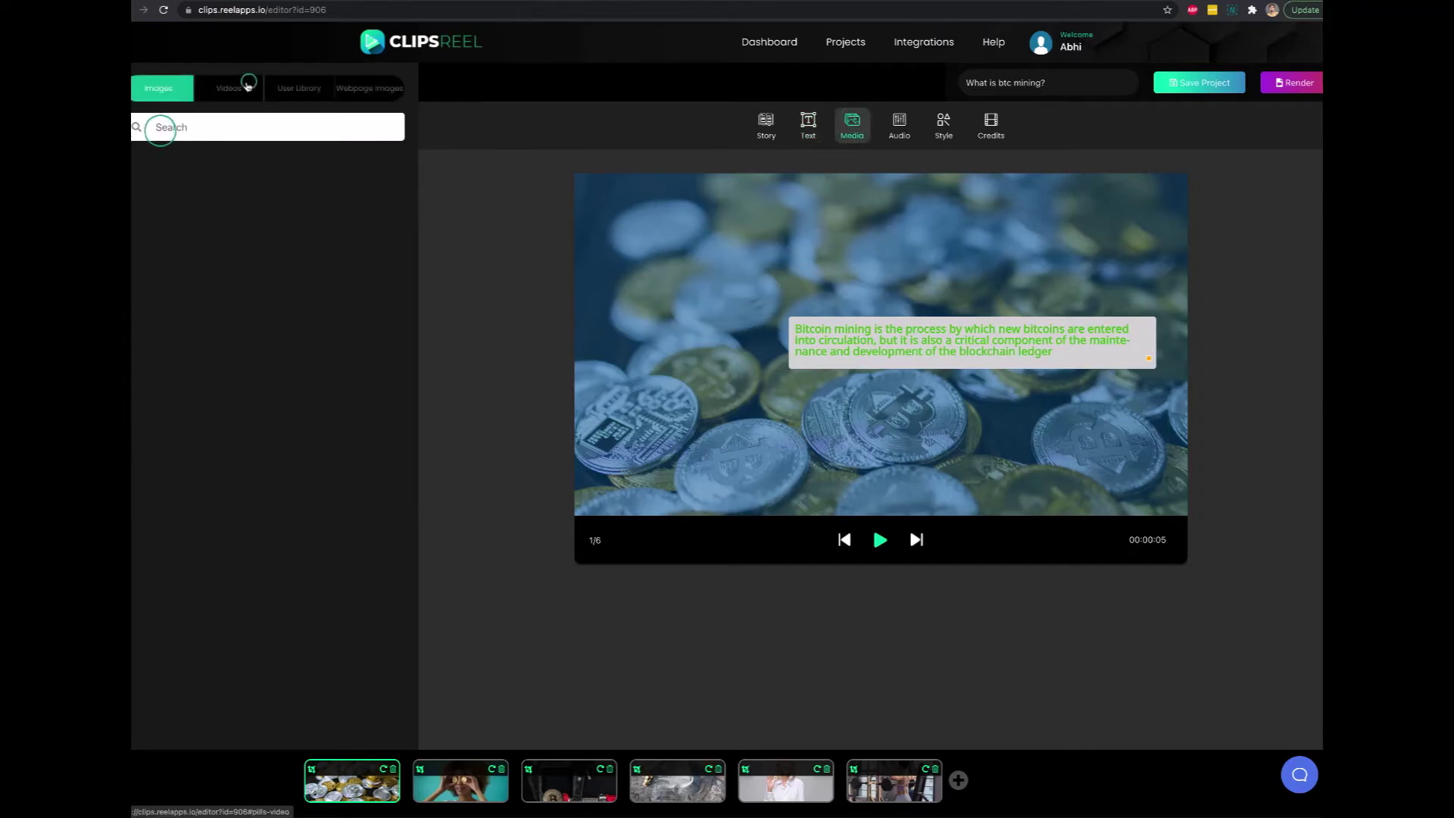
pyautogui.click(302, 90)
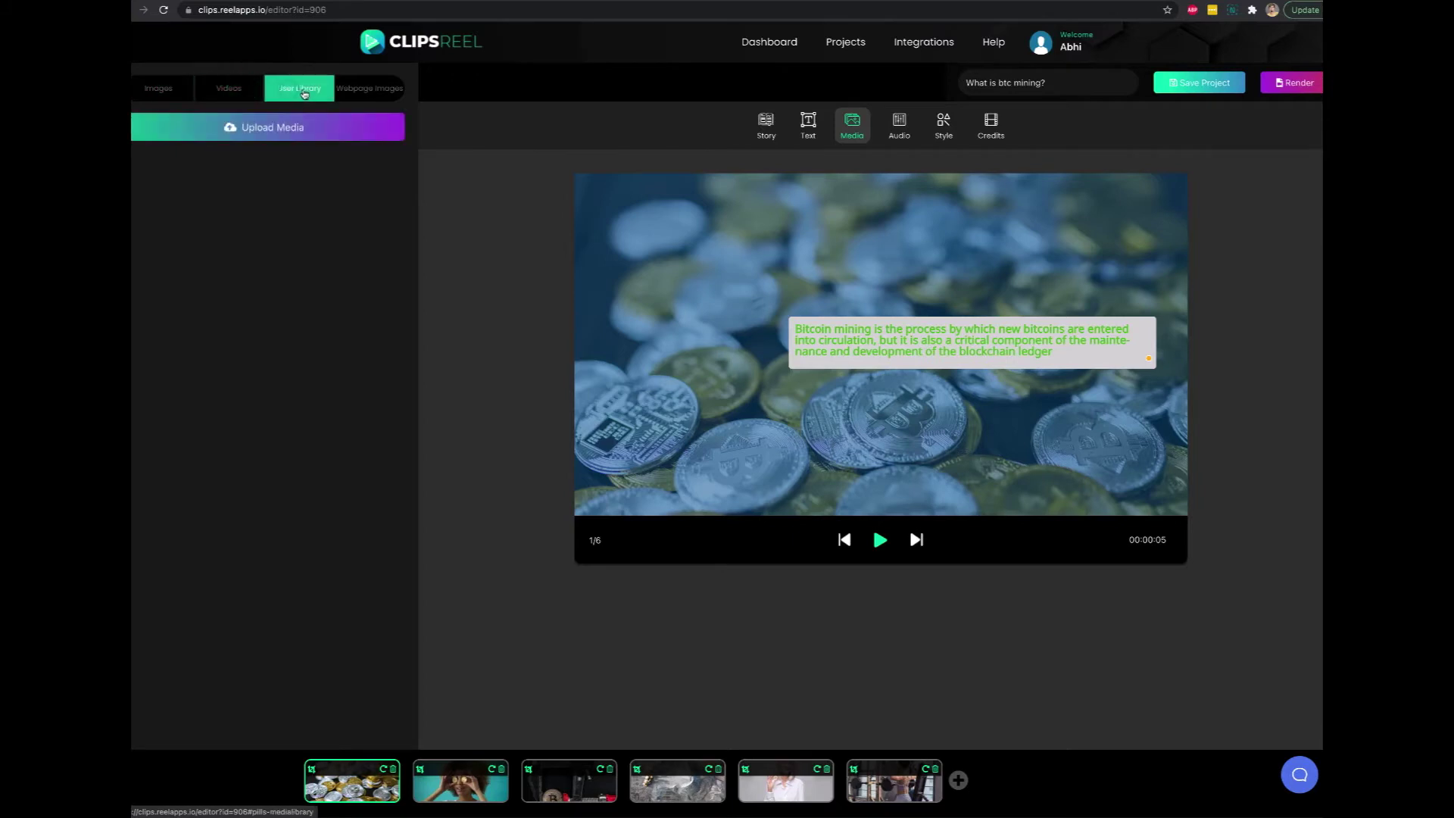
pyautogui.click(362, 96)
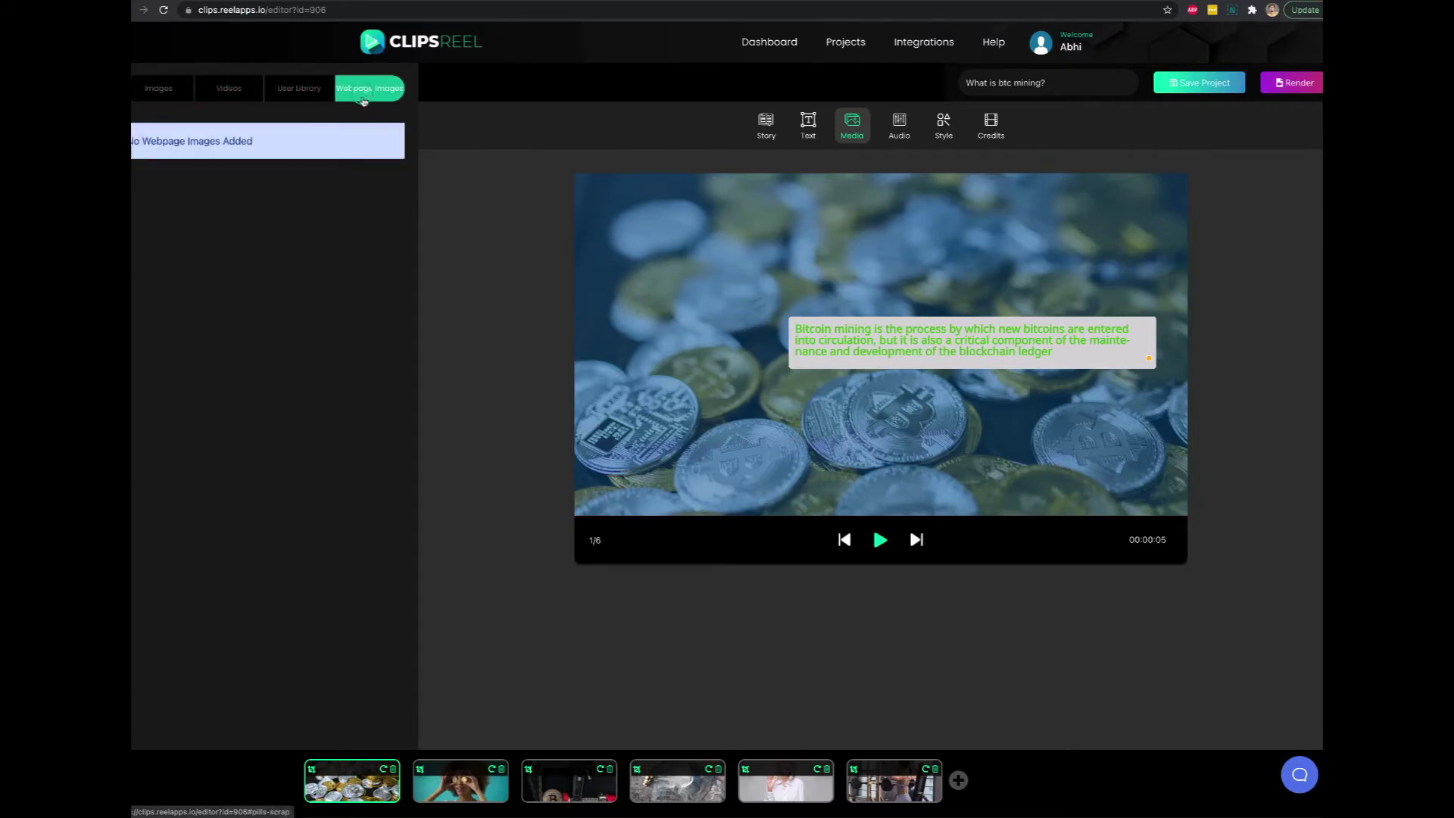
pyautogui.click(158, 93)
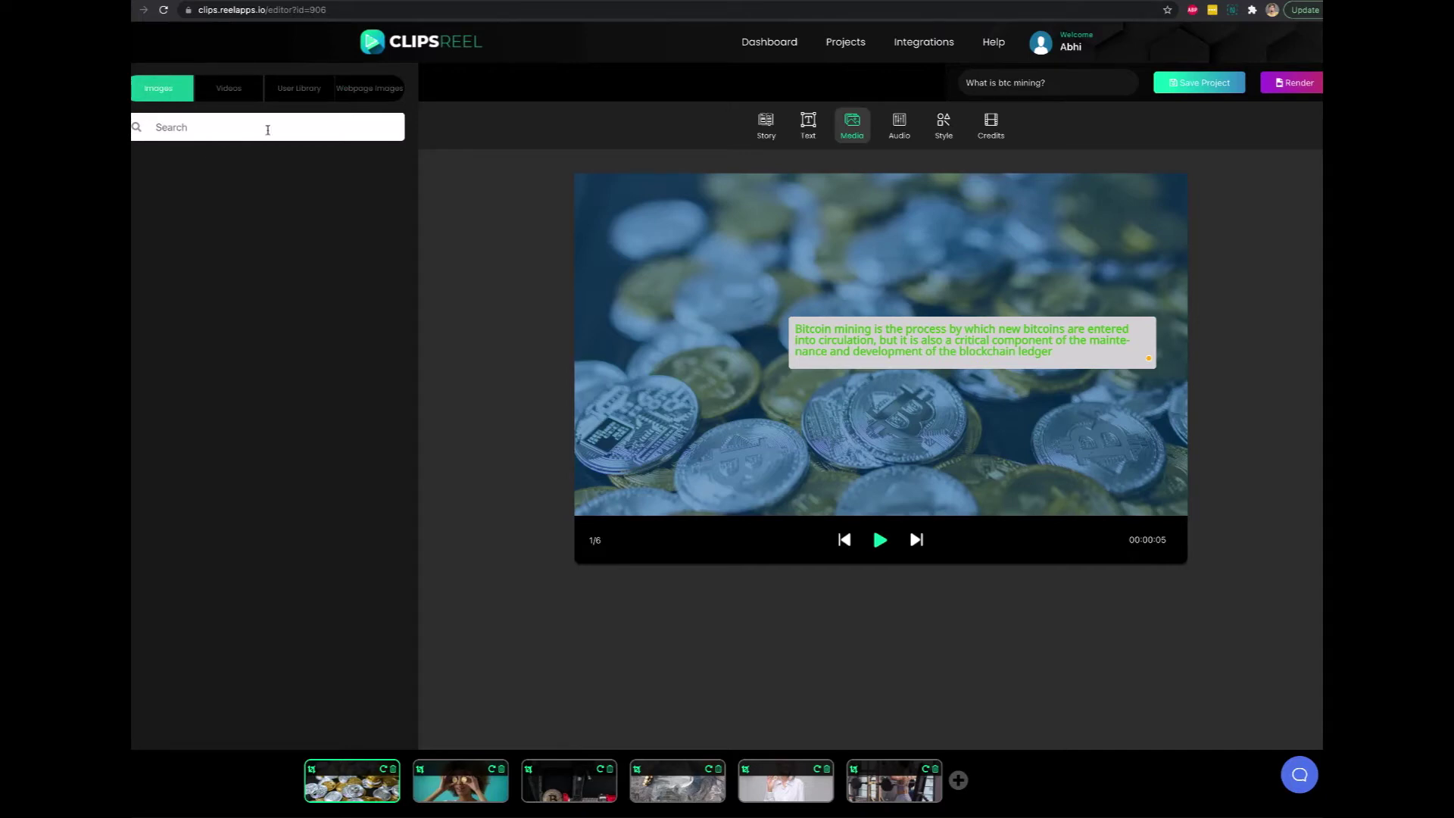
pyautogui.click(899, 125)
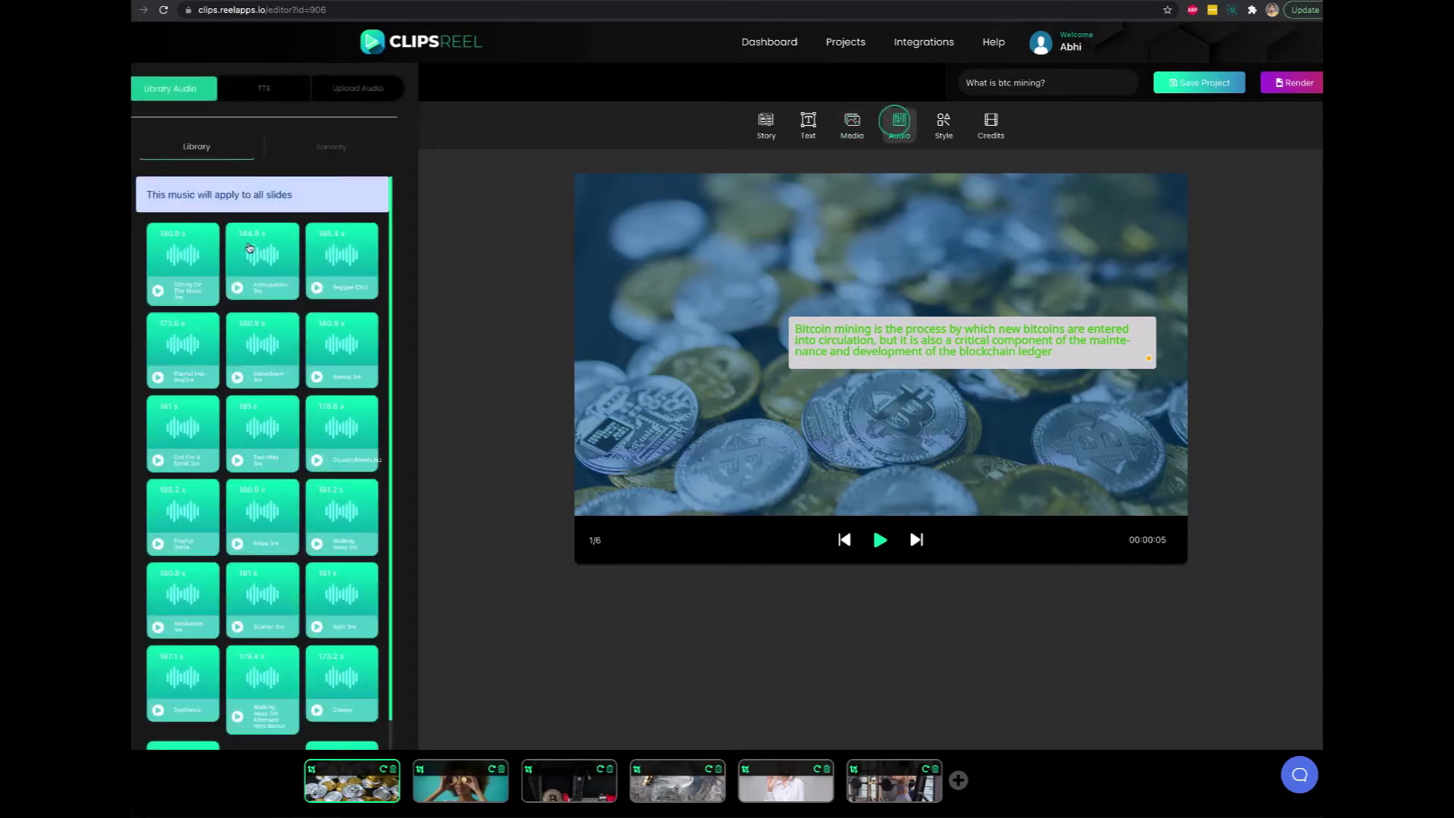
pyautogui.click(278, 91)
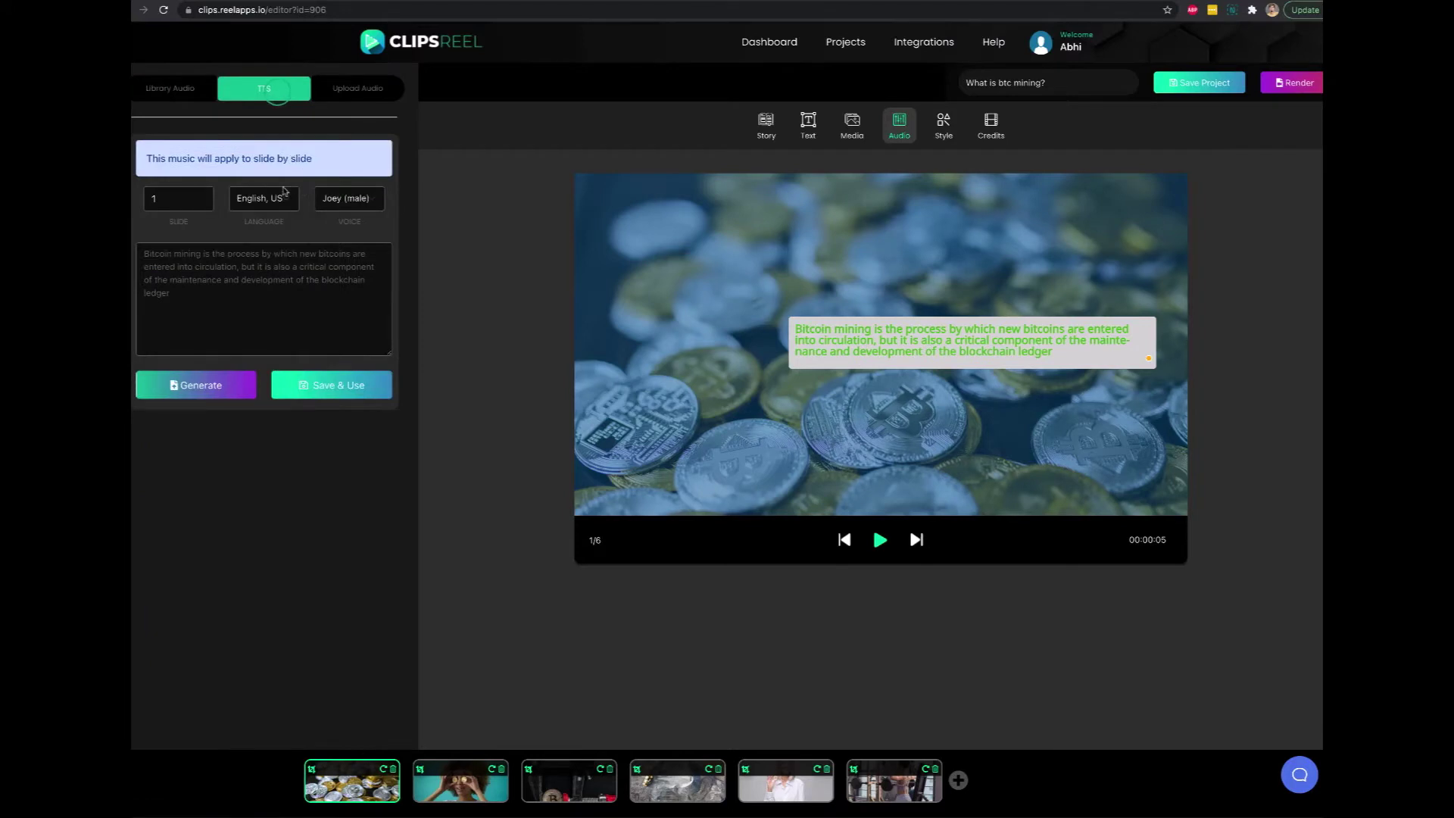
pyautogui.click(257, 195)
pyautogui.click(278, 199)
pyautogui.click(356, 90)
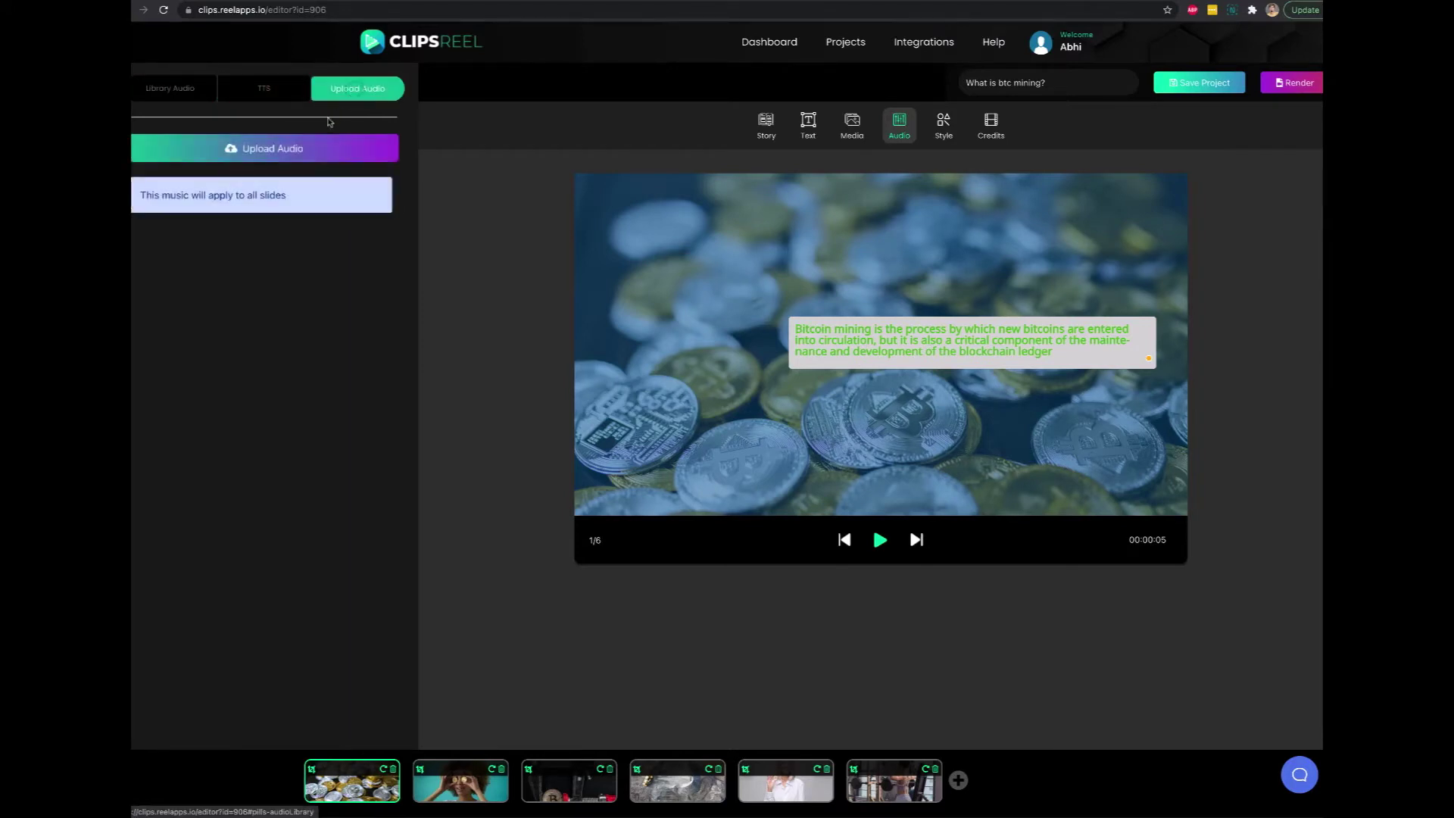
# Swap the first slide's template design for the full-photo layout with the text box at the picture's lower right.
pyautogui.click(941, 123)
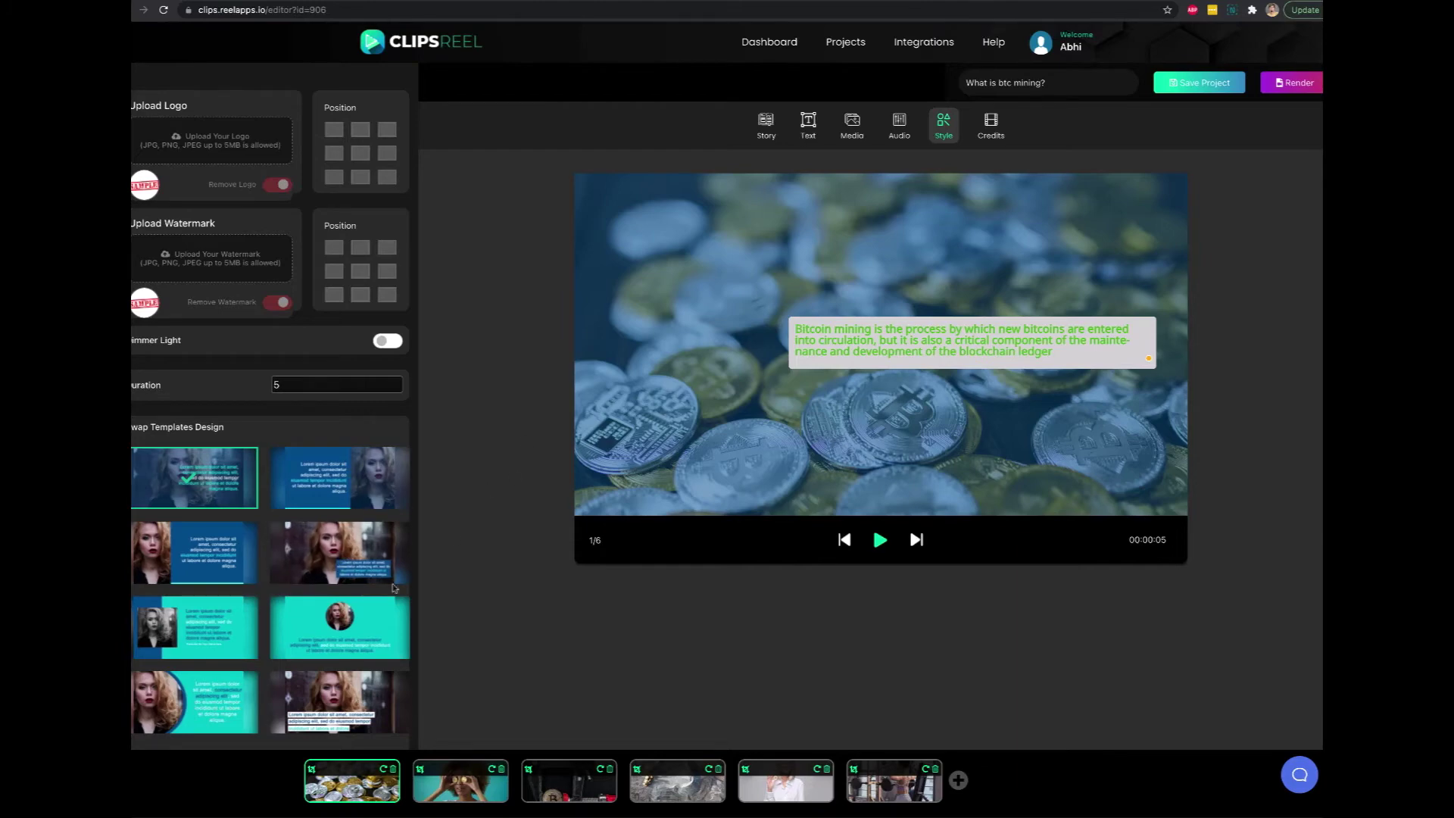
pyautogui.click(352, 543)
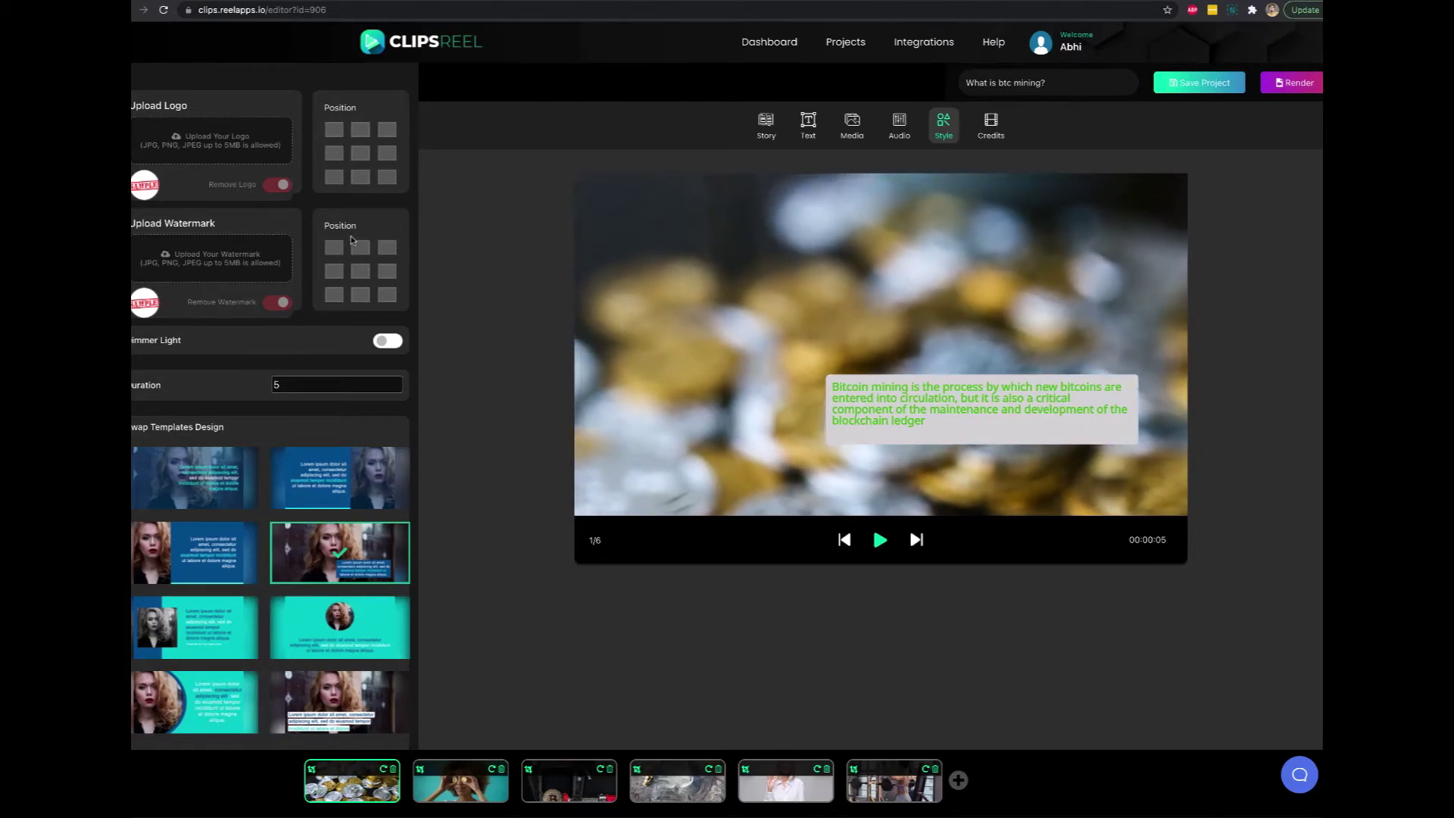
# Look over the outro text, logo and template designs in the credits settings, and save the project.
pyautogui.scroll(-1, 353, 250)
pyautogui.click(985, 59)
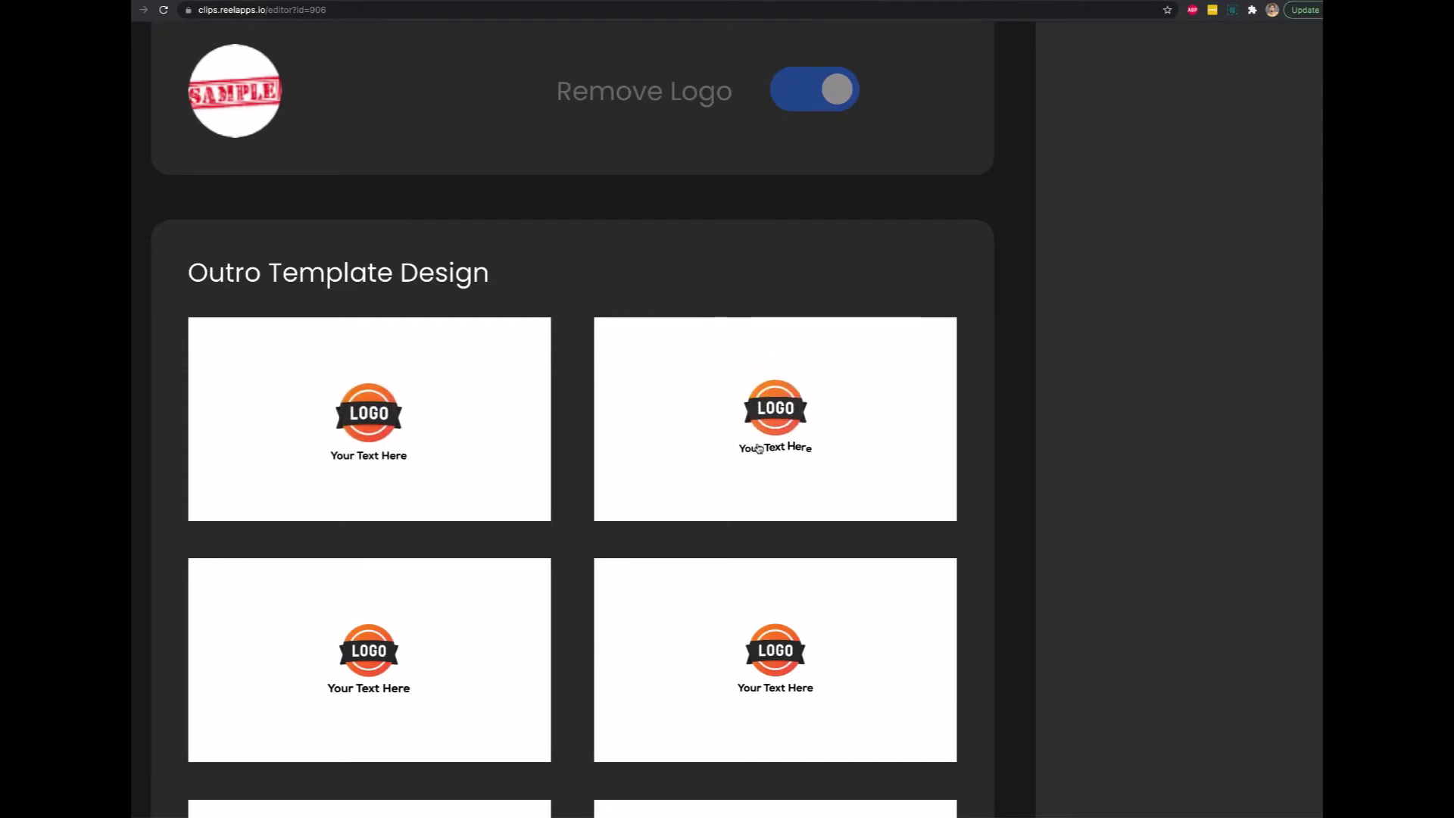
pyautogui.scroll(-3, 759, 448)
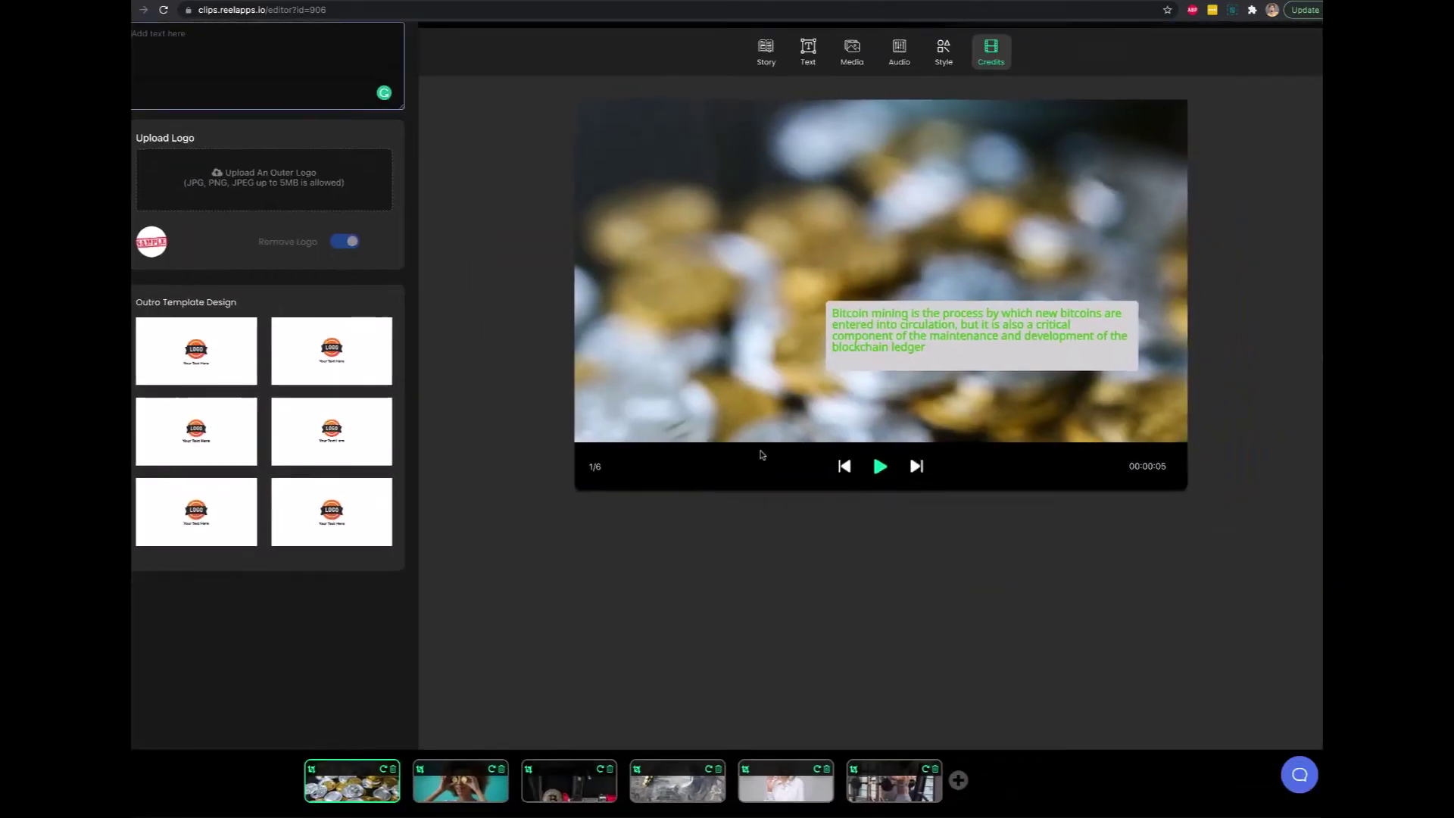
pyautogui.scroll(1, 759, 452)
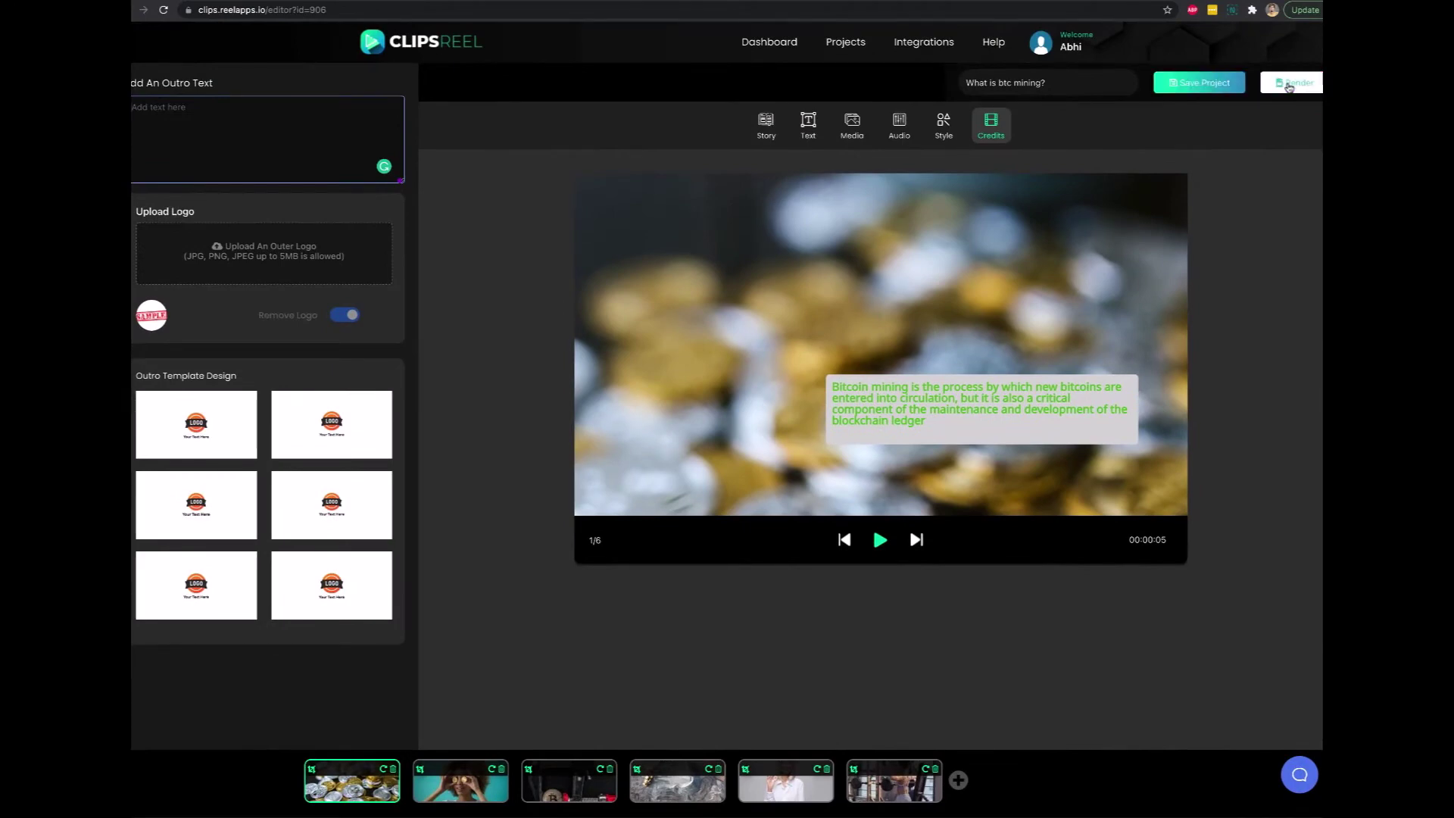
pyautogui.click(1200, 83)
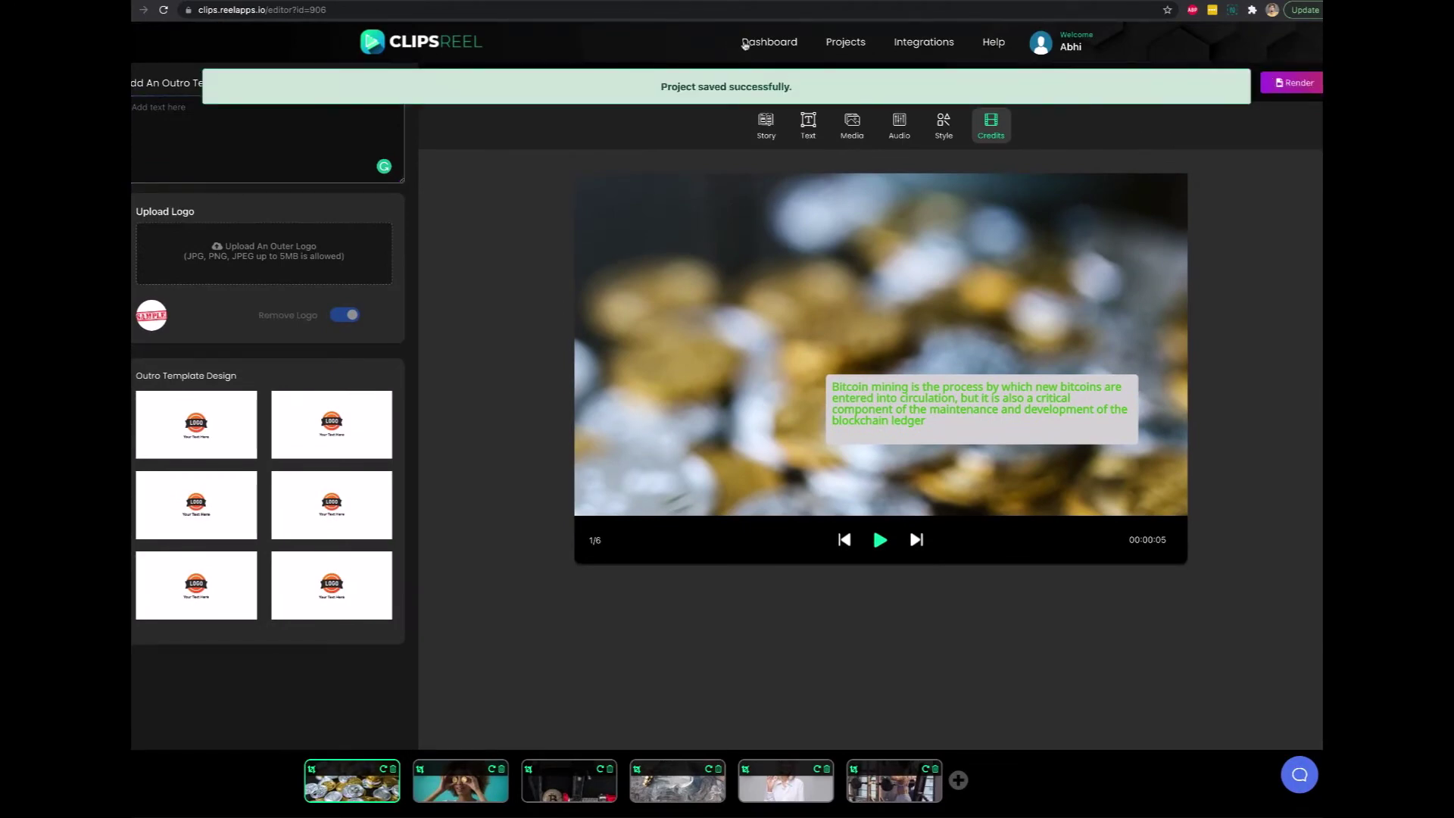
# Return to the dashboard and try to create a video from the copied blog post URL.
pyautogui.click(745, 44)
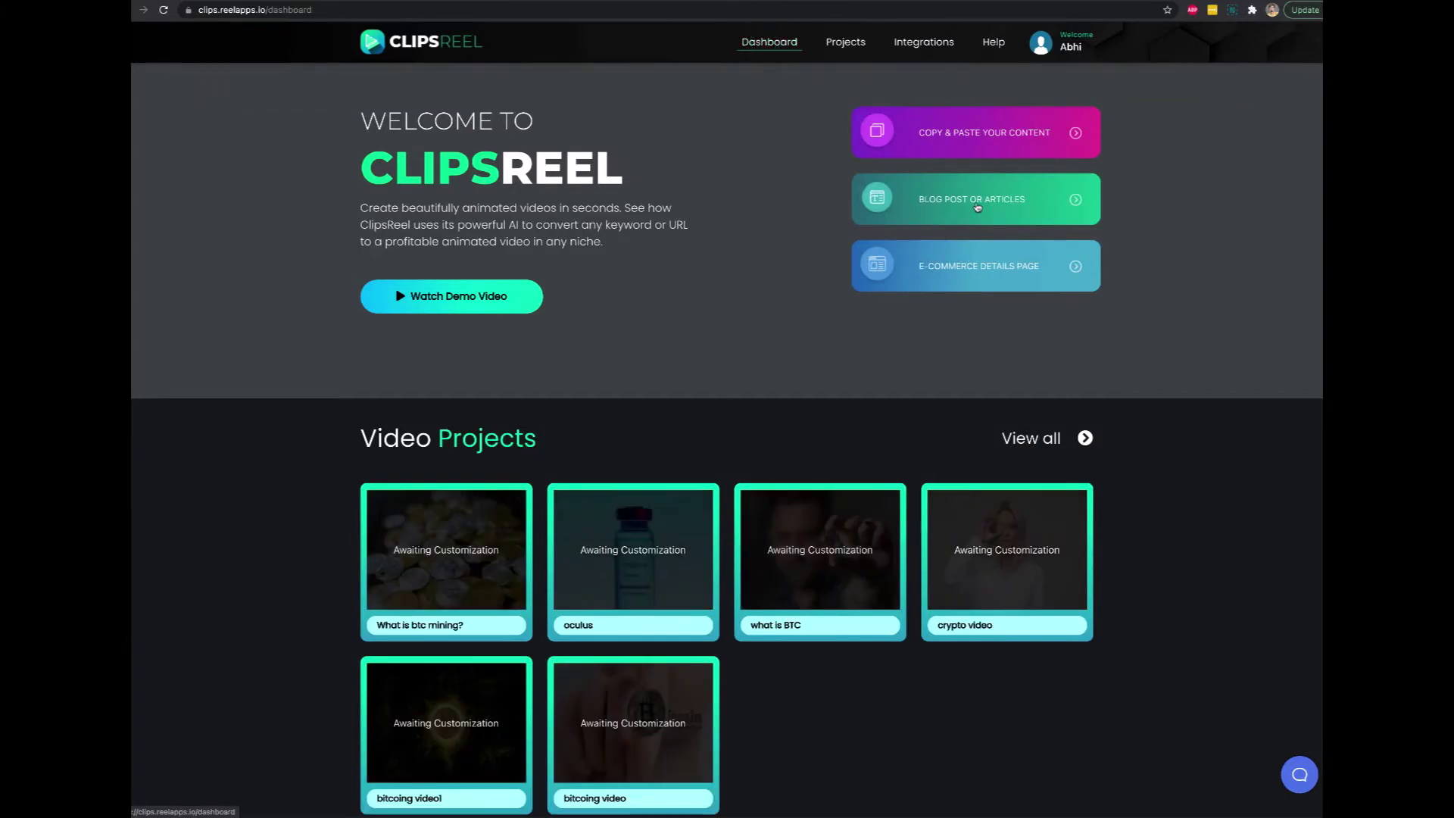
pyautogui.click(963, 199)
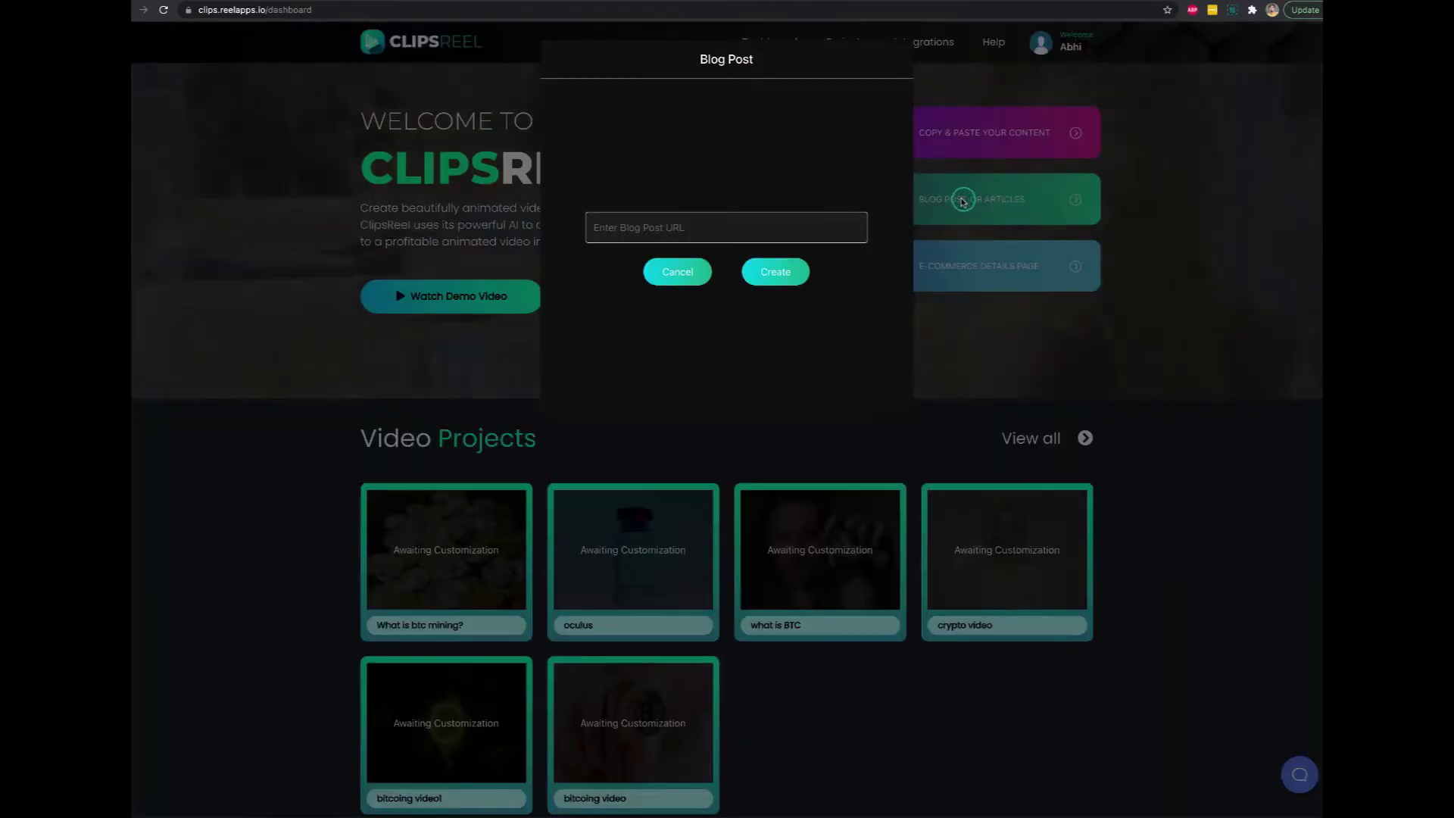
pyautogui.click(692, 219)
pyautogui.rightClick(685, 222)
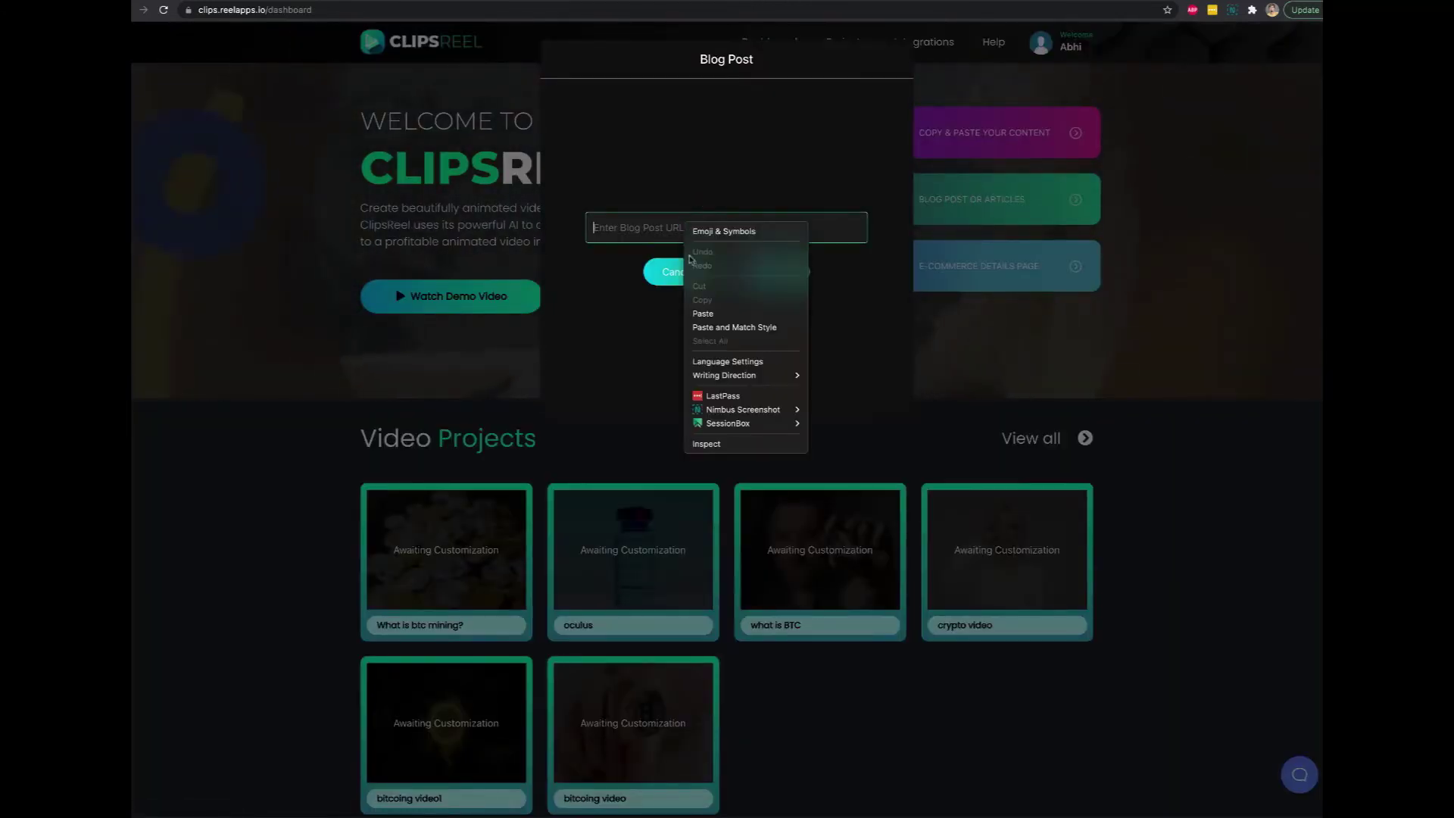
pyautogui.click(702, 312)
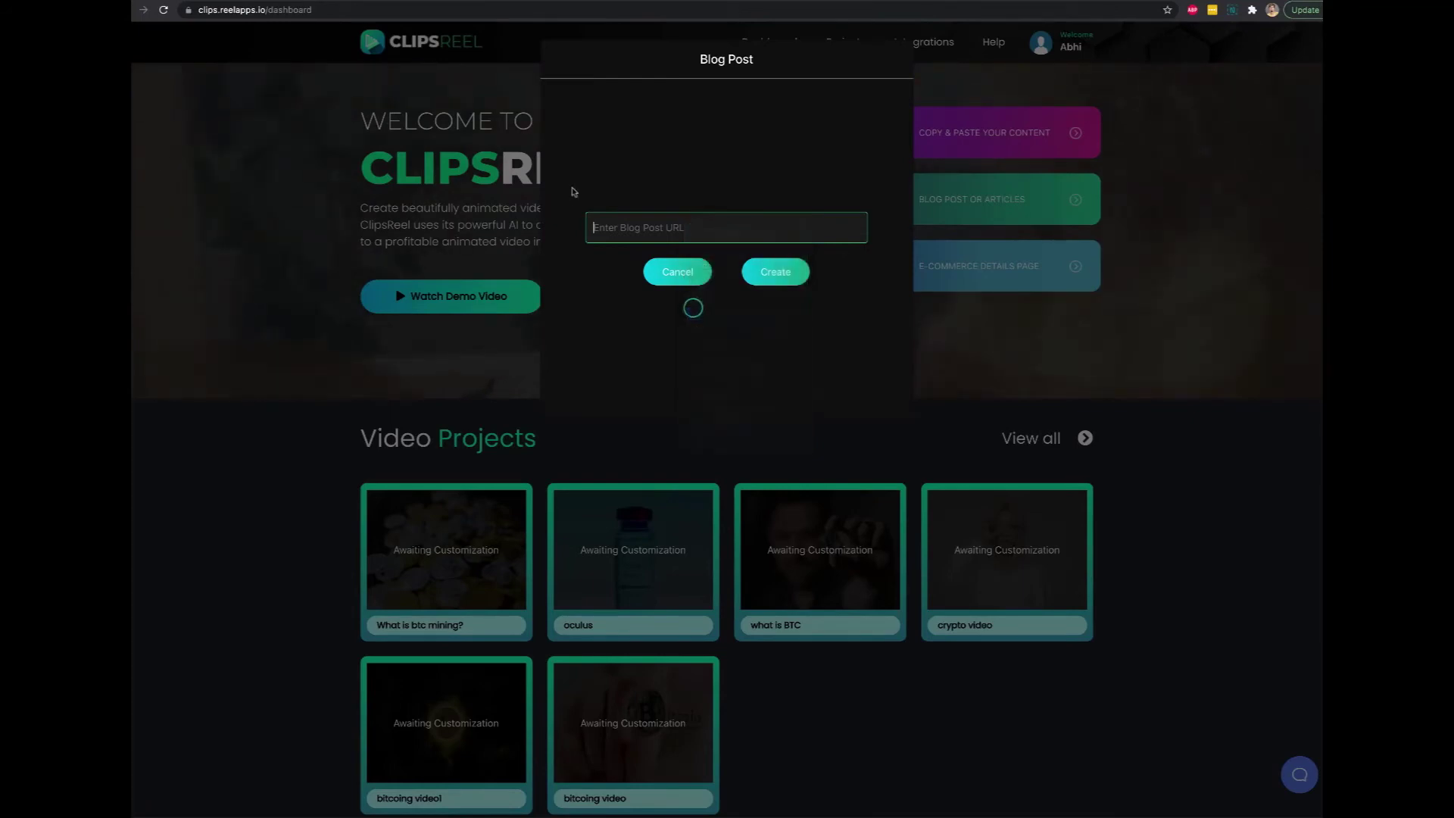
pyautogui.click(773, 279)
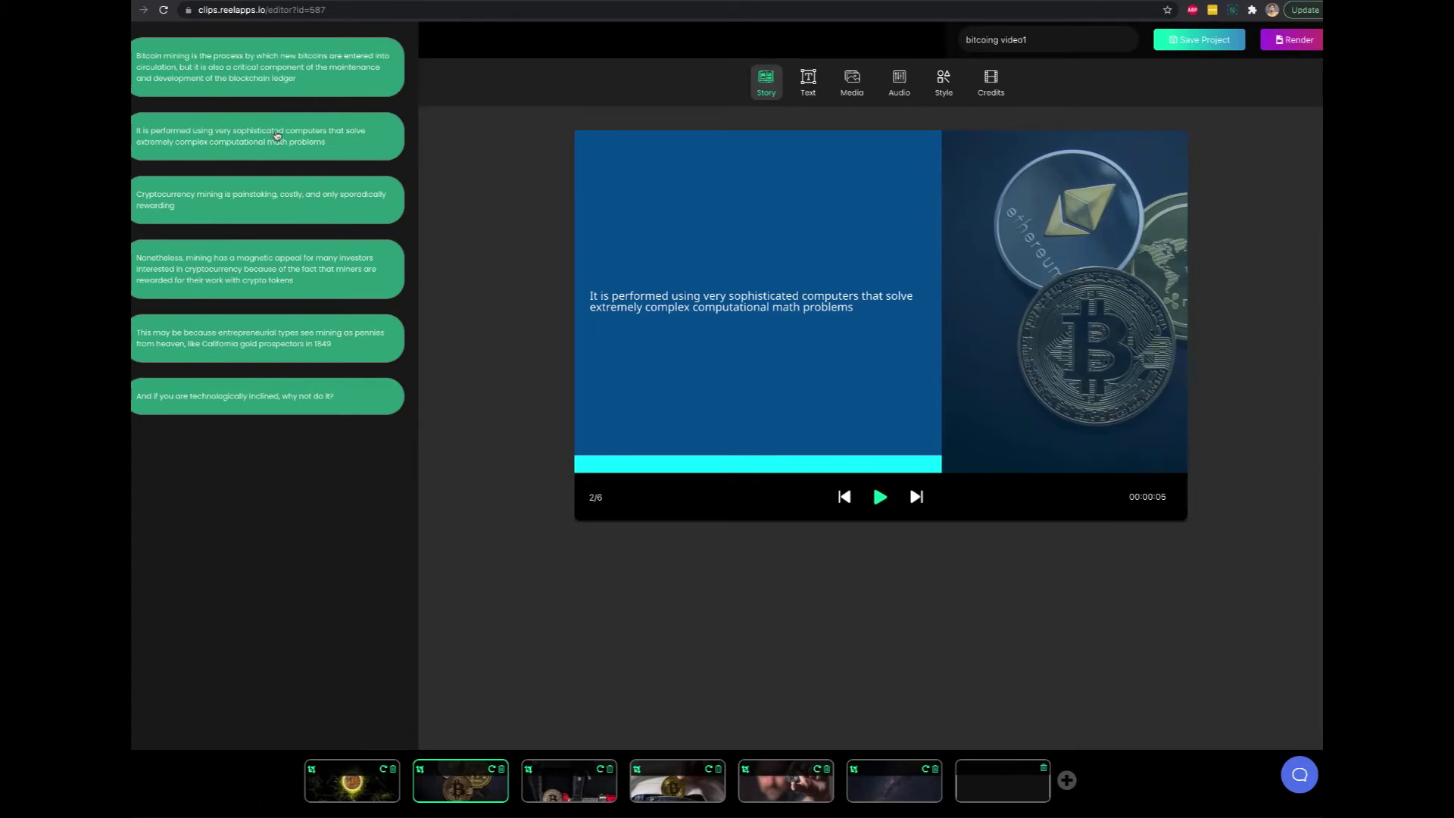
# Look over the third and fourth slides, plus the text, media, audio, style and credits settings of the bitcoin video.
pyautogui.click(572, 786)
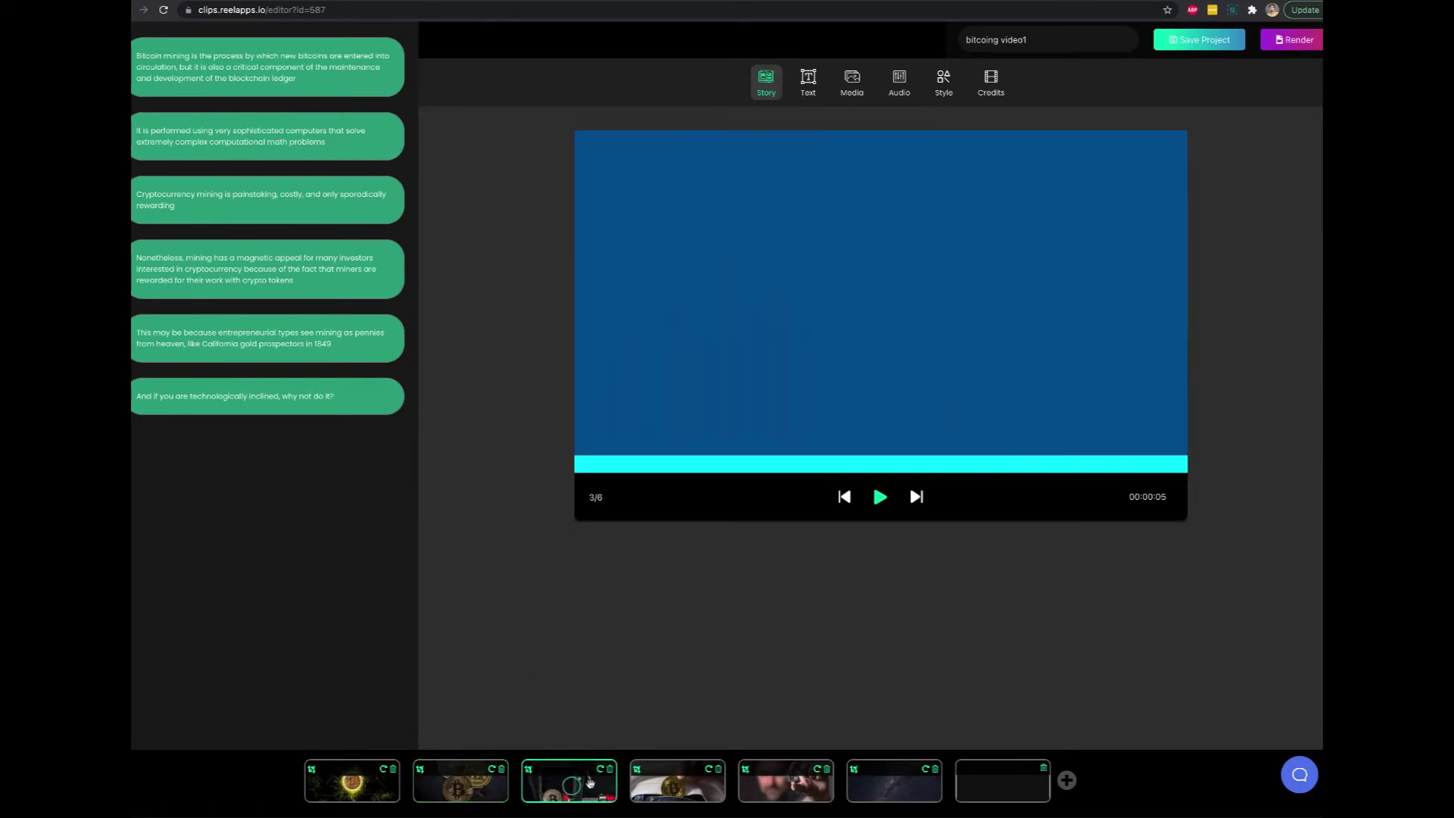
pyautogui.click(695, 790)
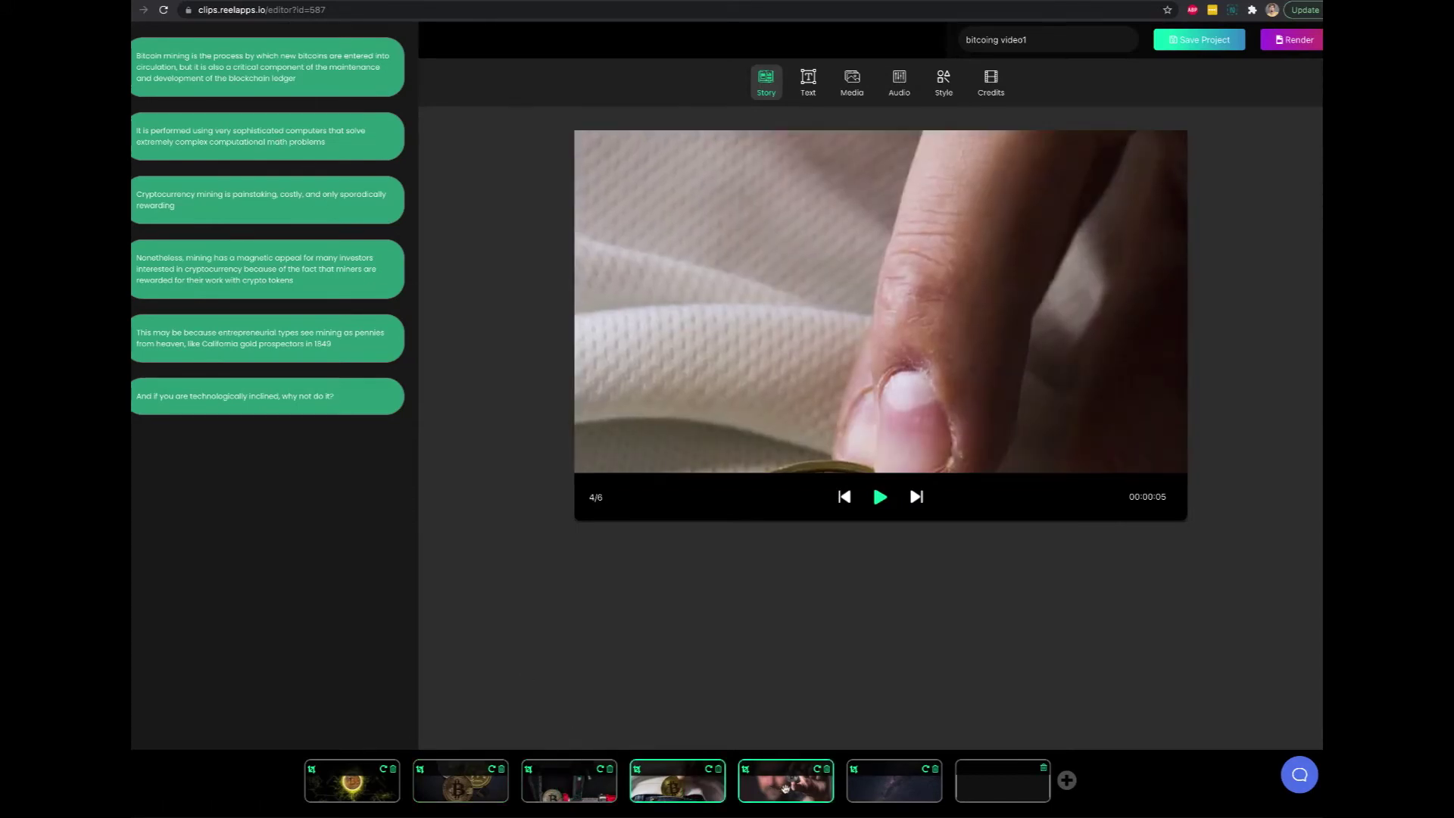
pyautogui.click(808, 80)
pyautogui.click(854, 80)
pyautogui.click(899, 80)
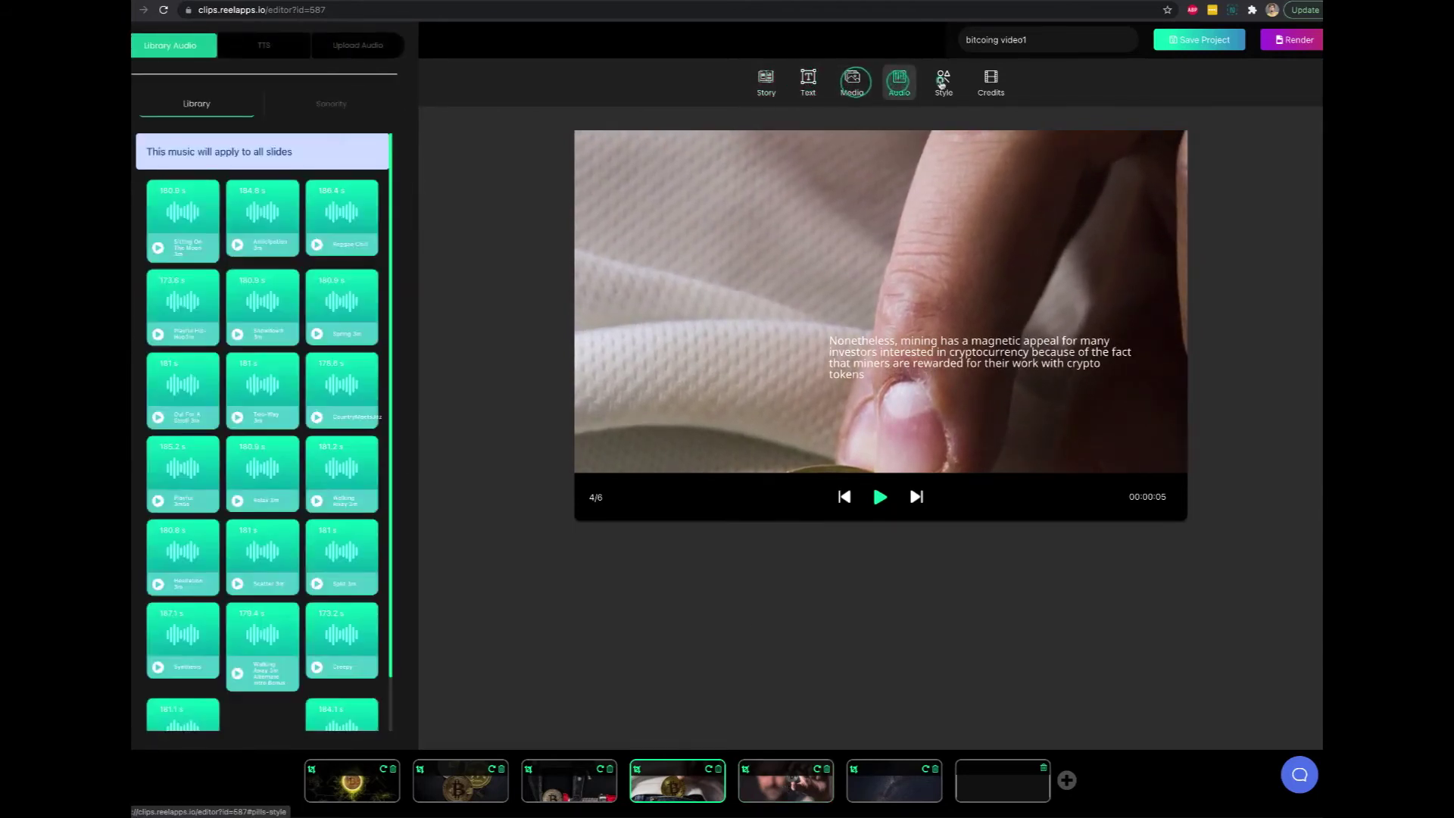
pyautogui.click(943, 82)
pyautogui.click(992, 82)
pyautogui.scroll(1, 470, 275)
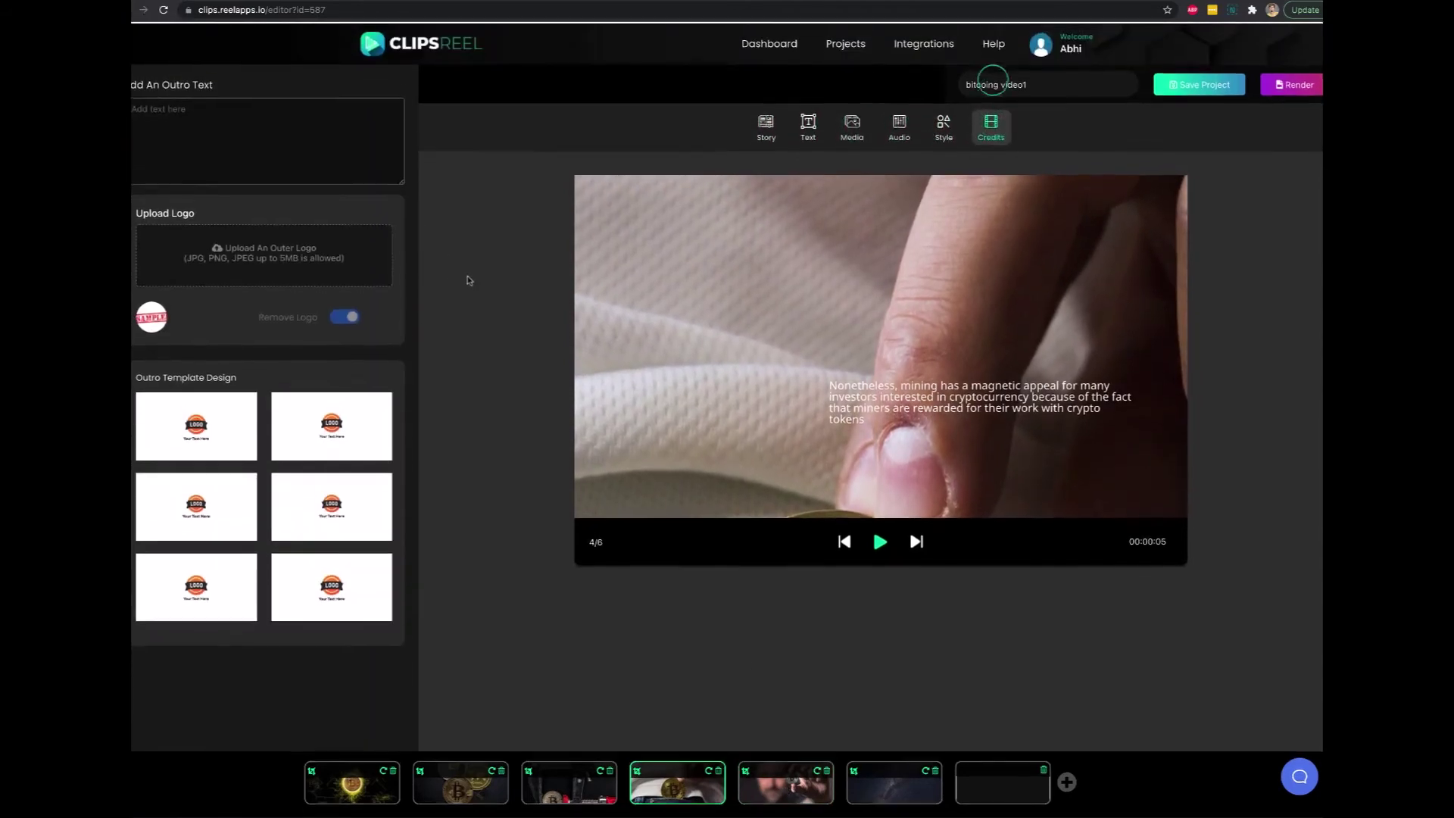
pyautogui.click(776, 48)
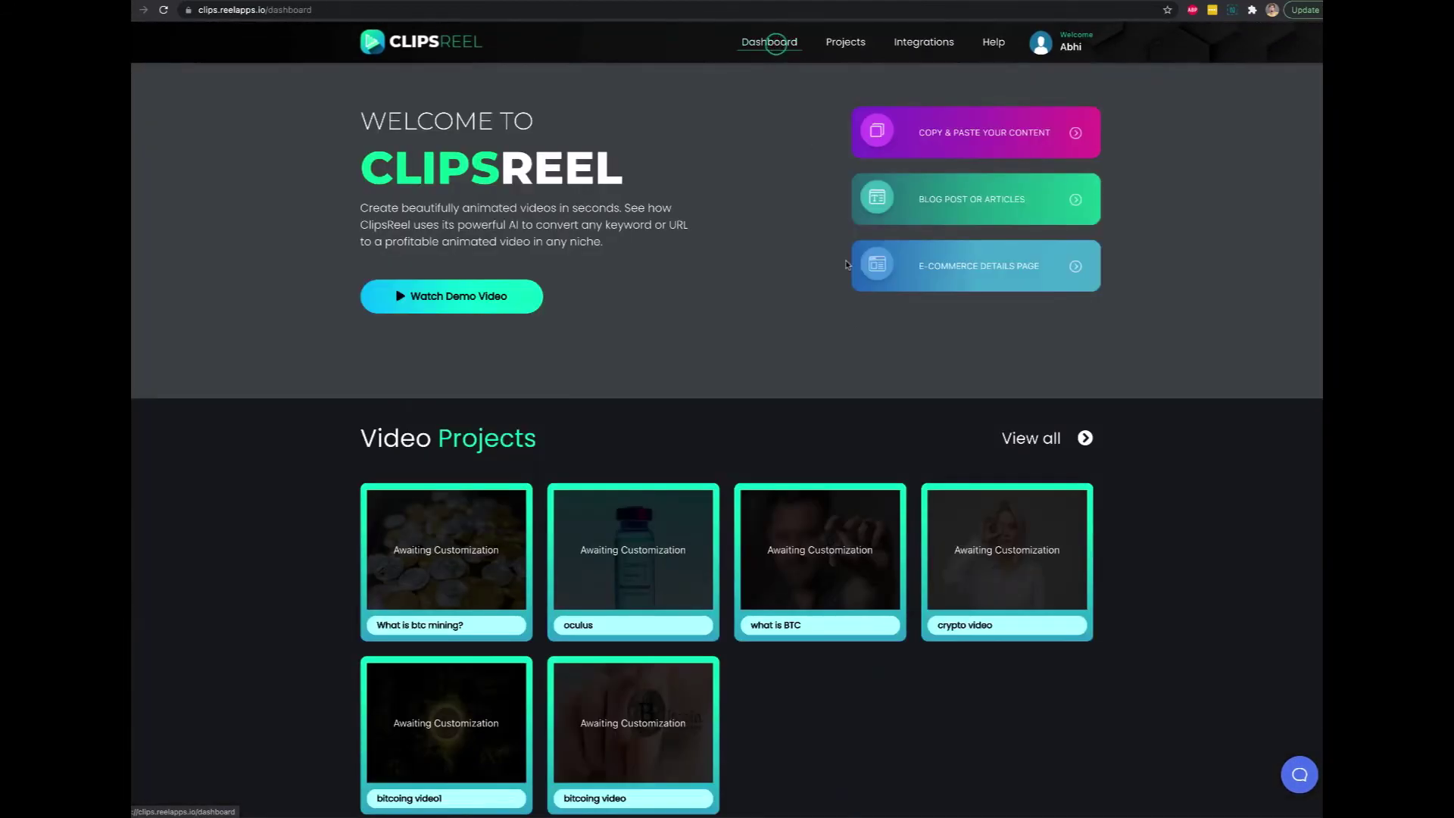
pyautogui.click(987, 272)
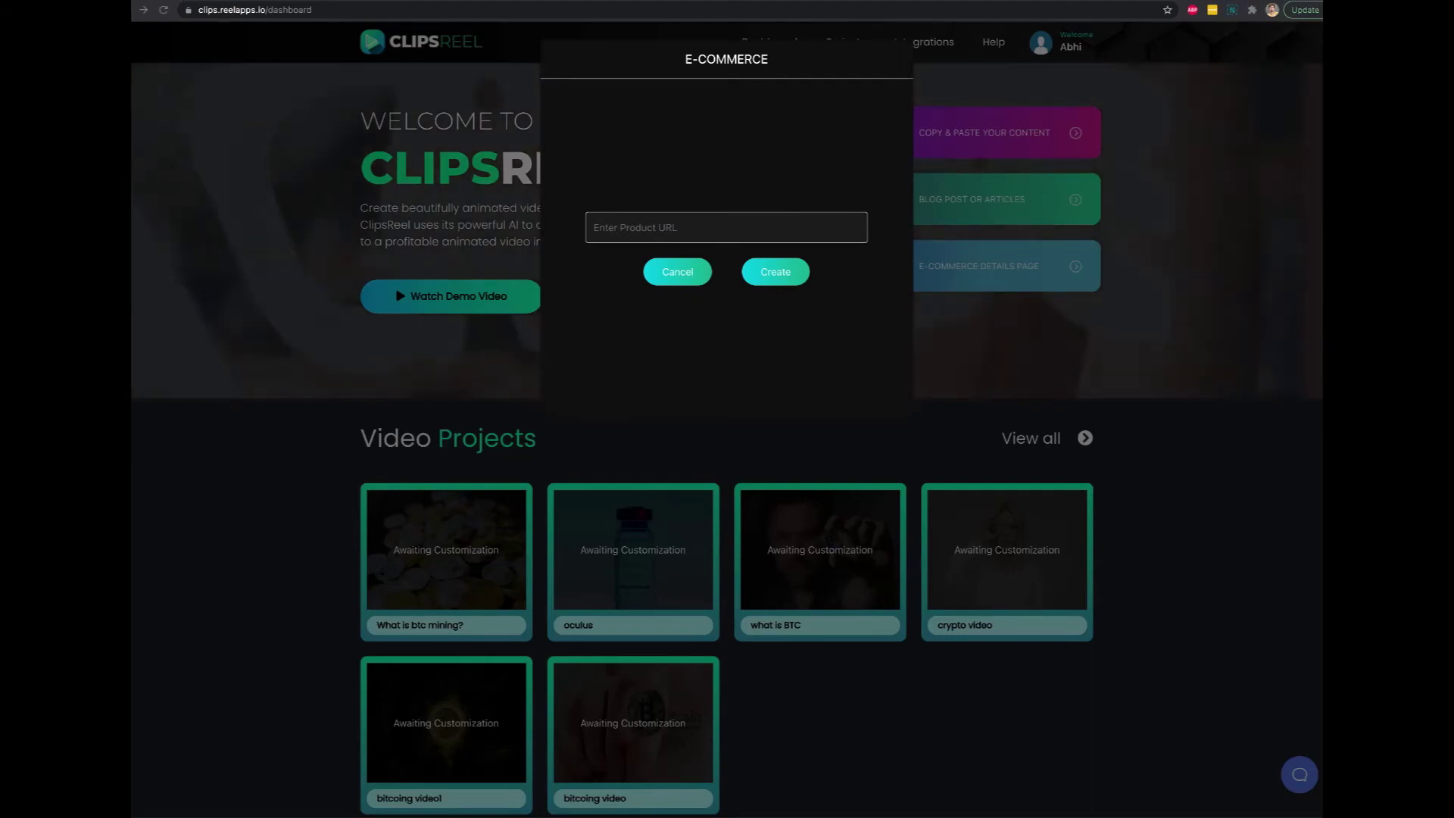
pyautogui.rightClick(684, 231)
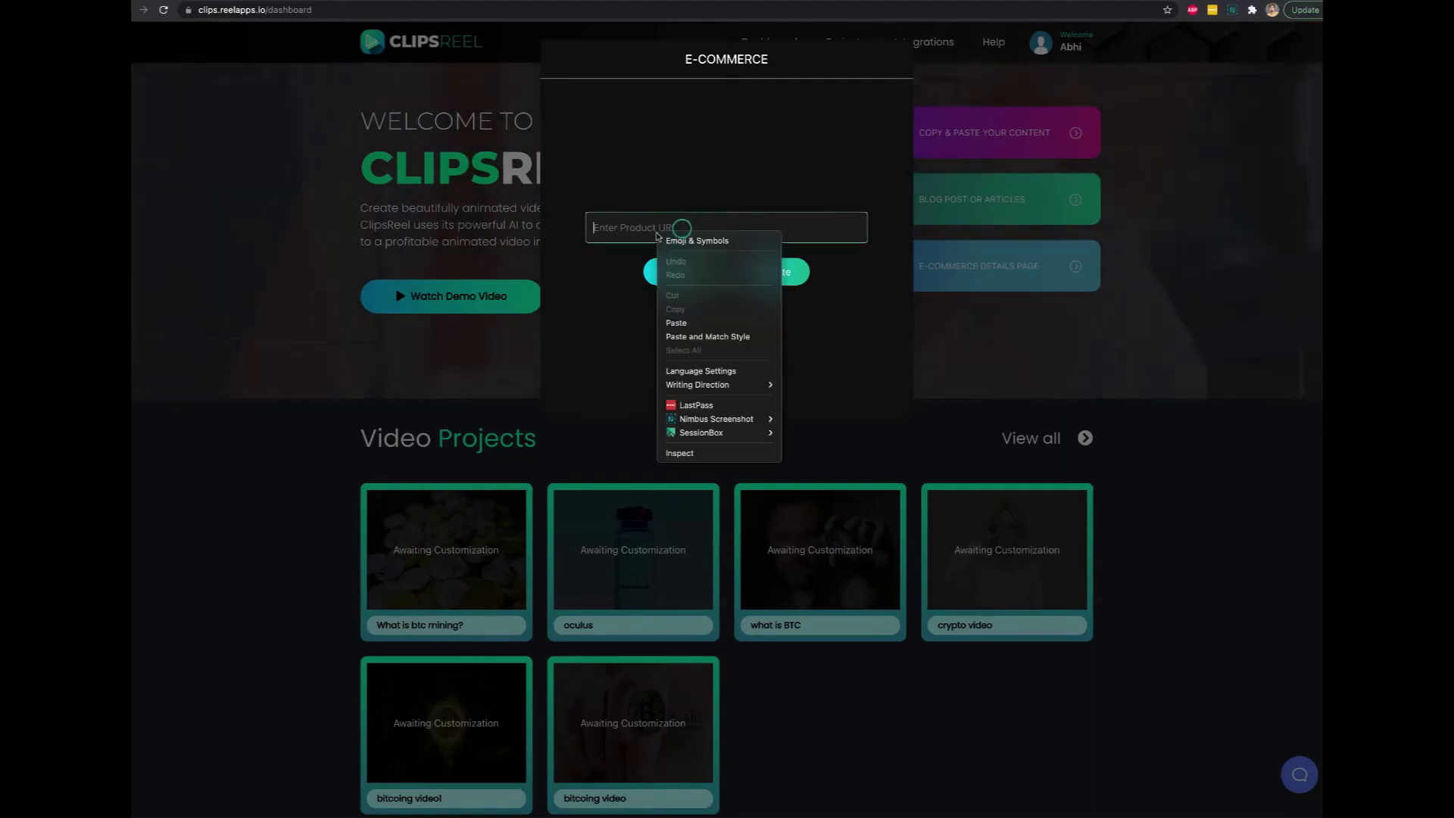
pyautogui.click(687, 323)
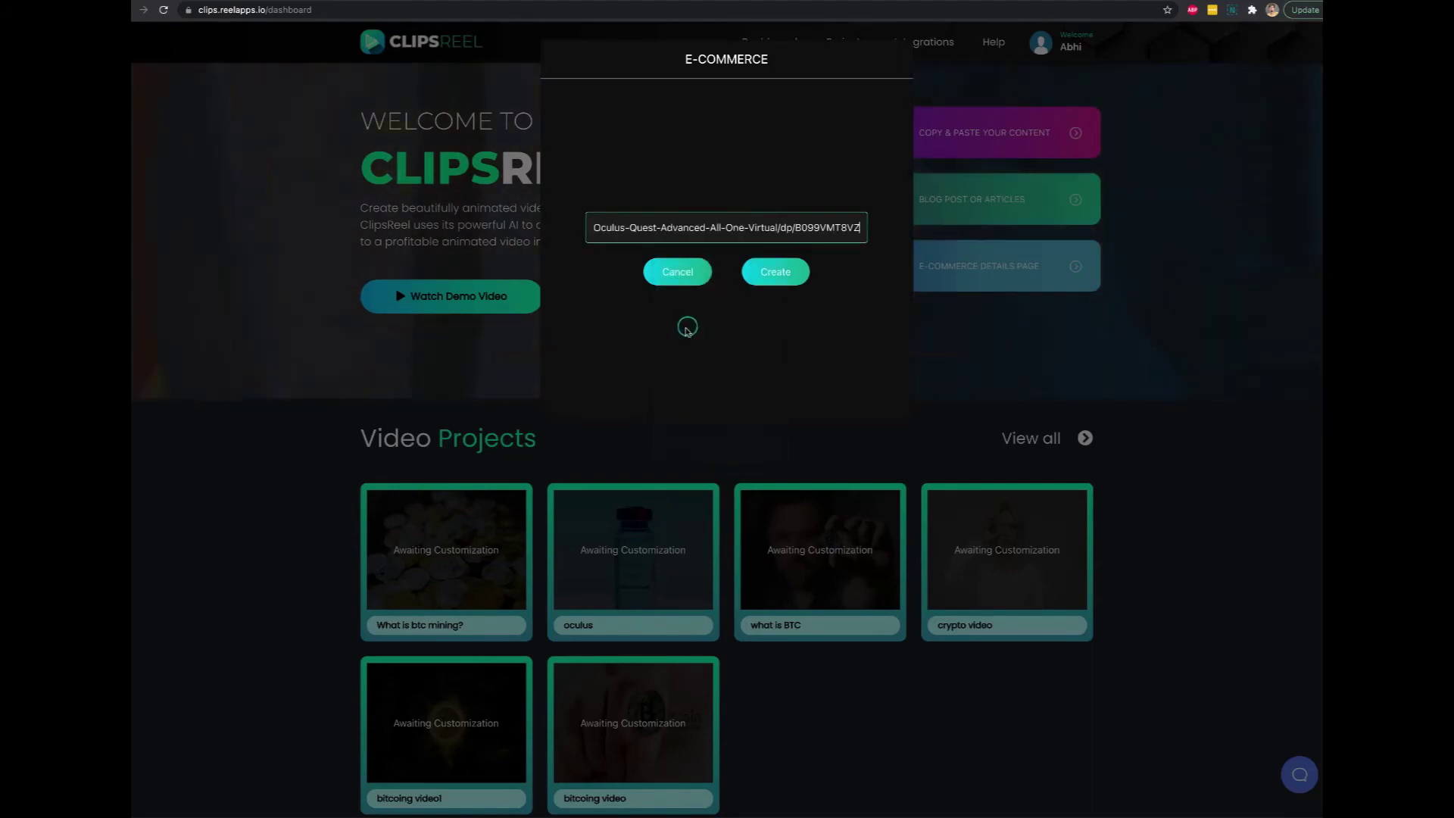
pyautogui.tripleClick(713, 231)
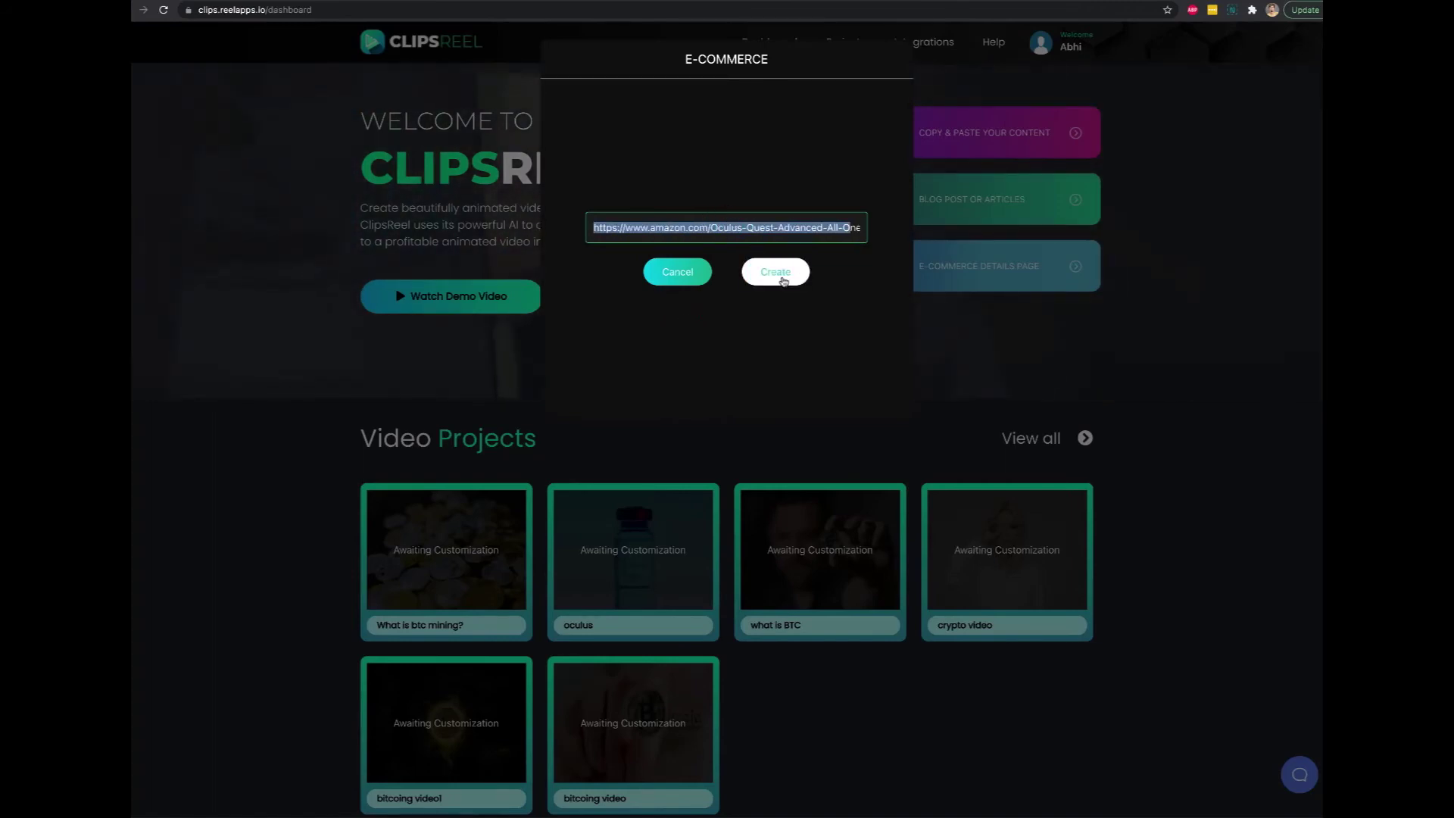
pyautogui.click(783, 276)
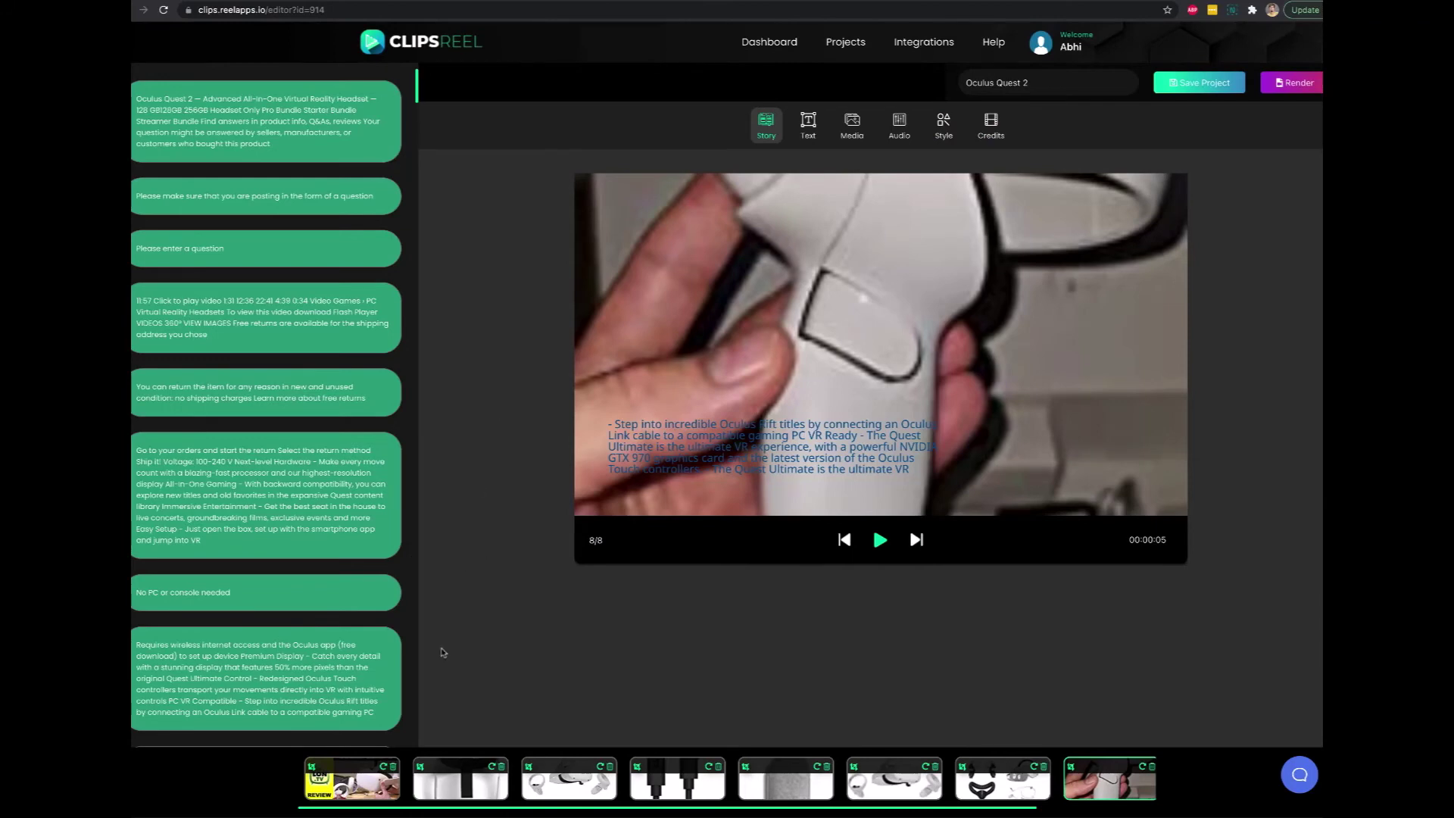
# Search the image library for "oculus" and replace the second slide's picture with the woman in purple wearing a VR headset.
pyautogui.click(366, 791)
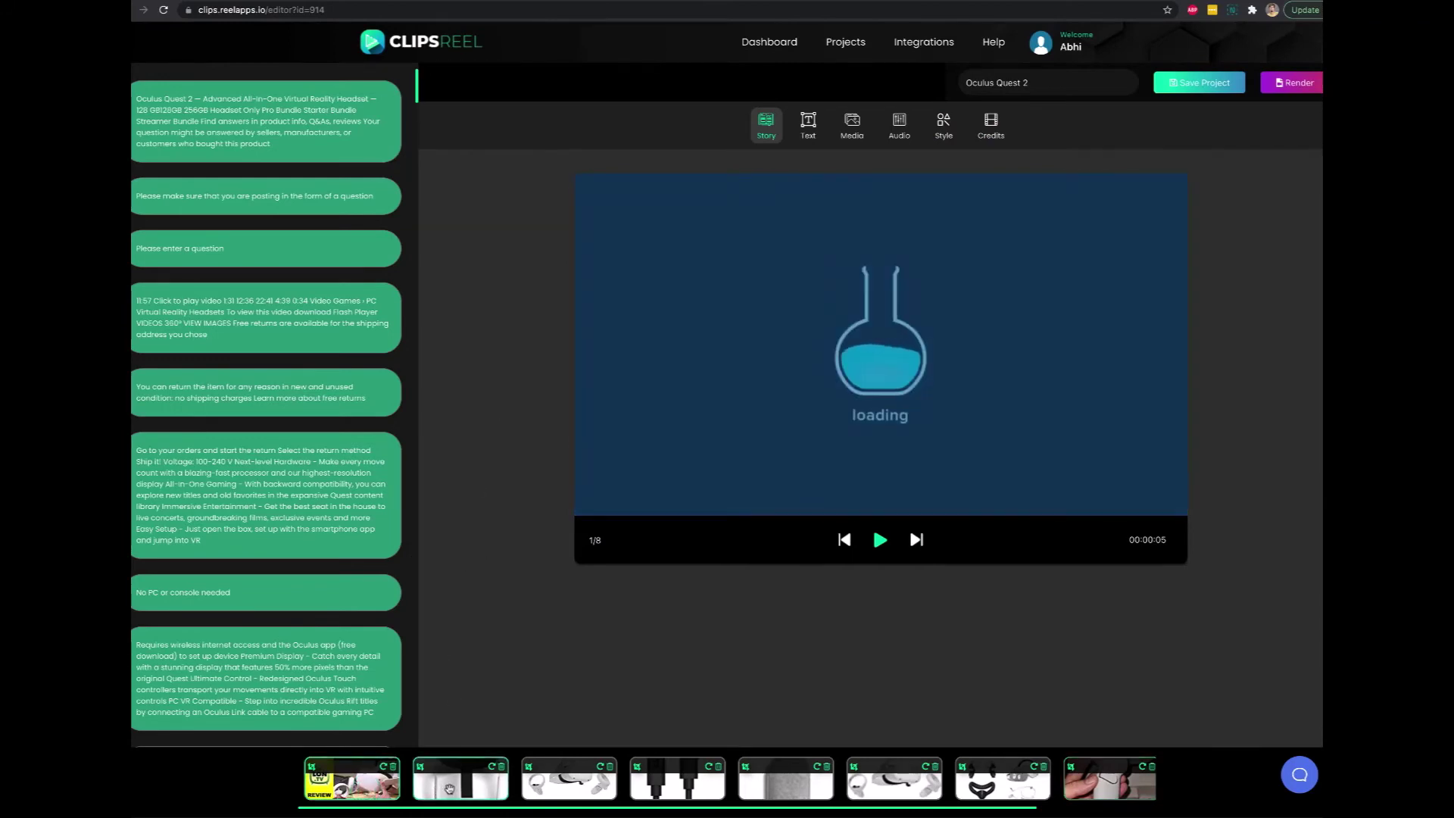
pyautogui.click(455, 790)
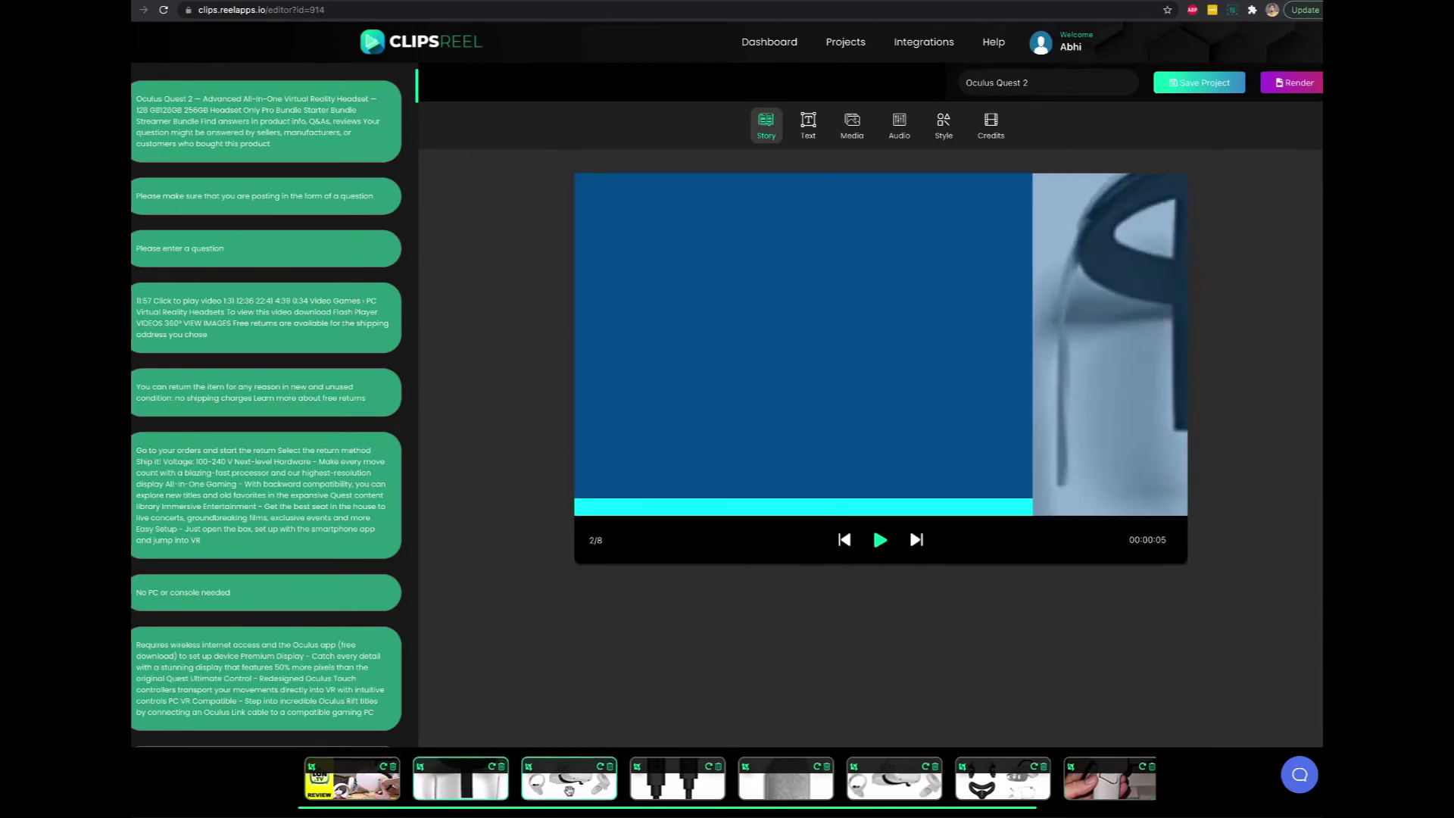
pyautogui.click(854, 123)
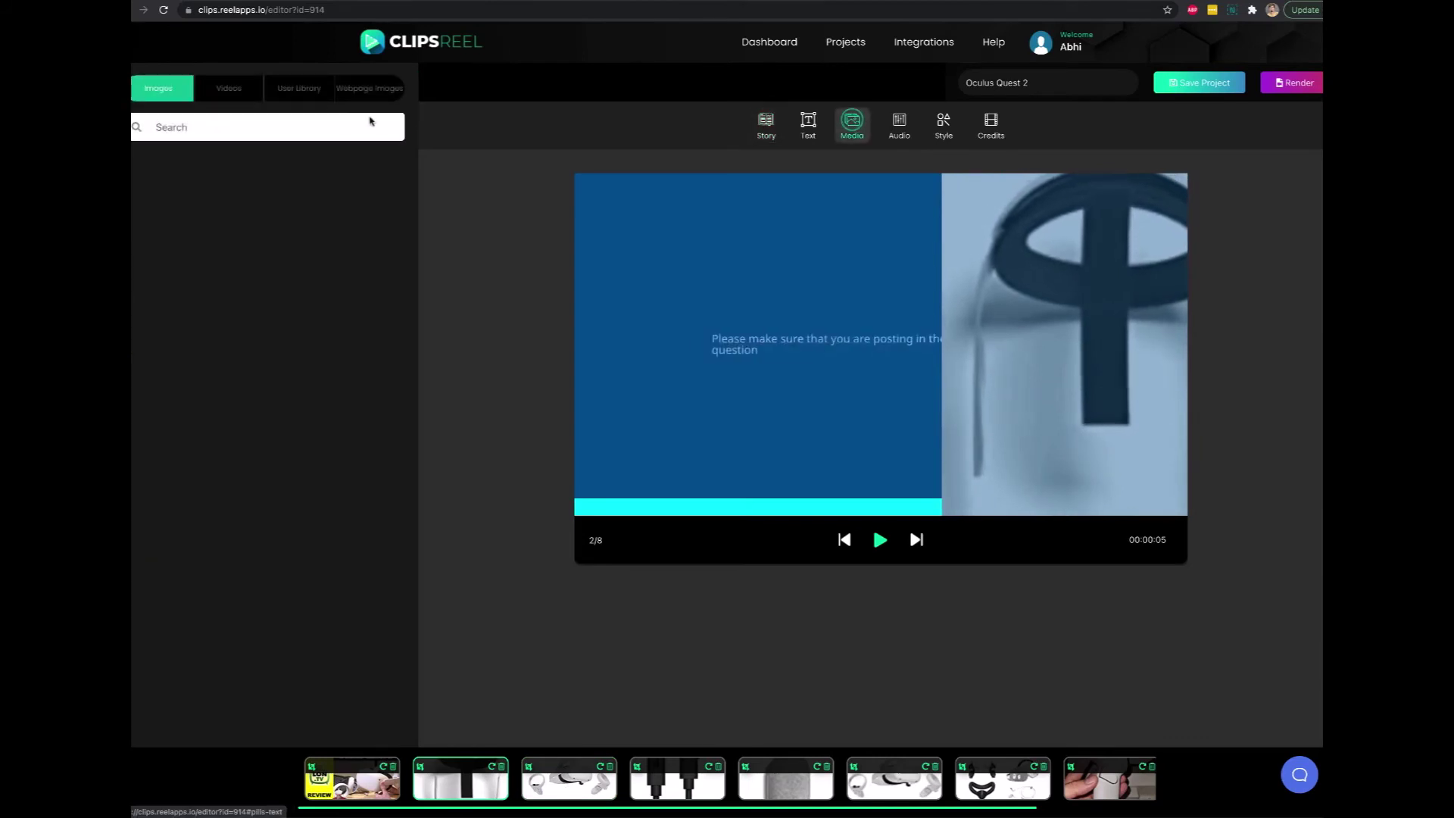
pyautogui.click(191, 125)
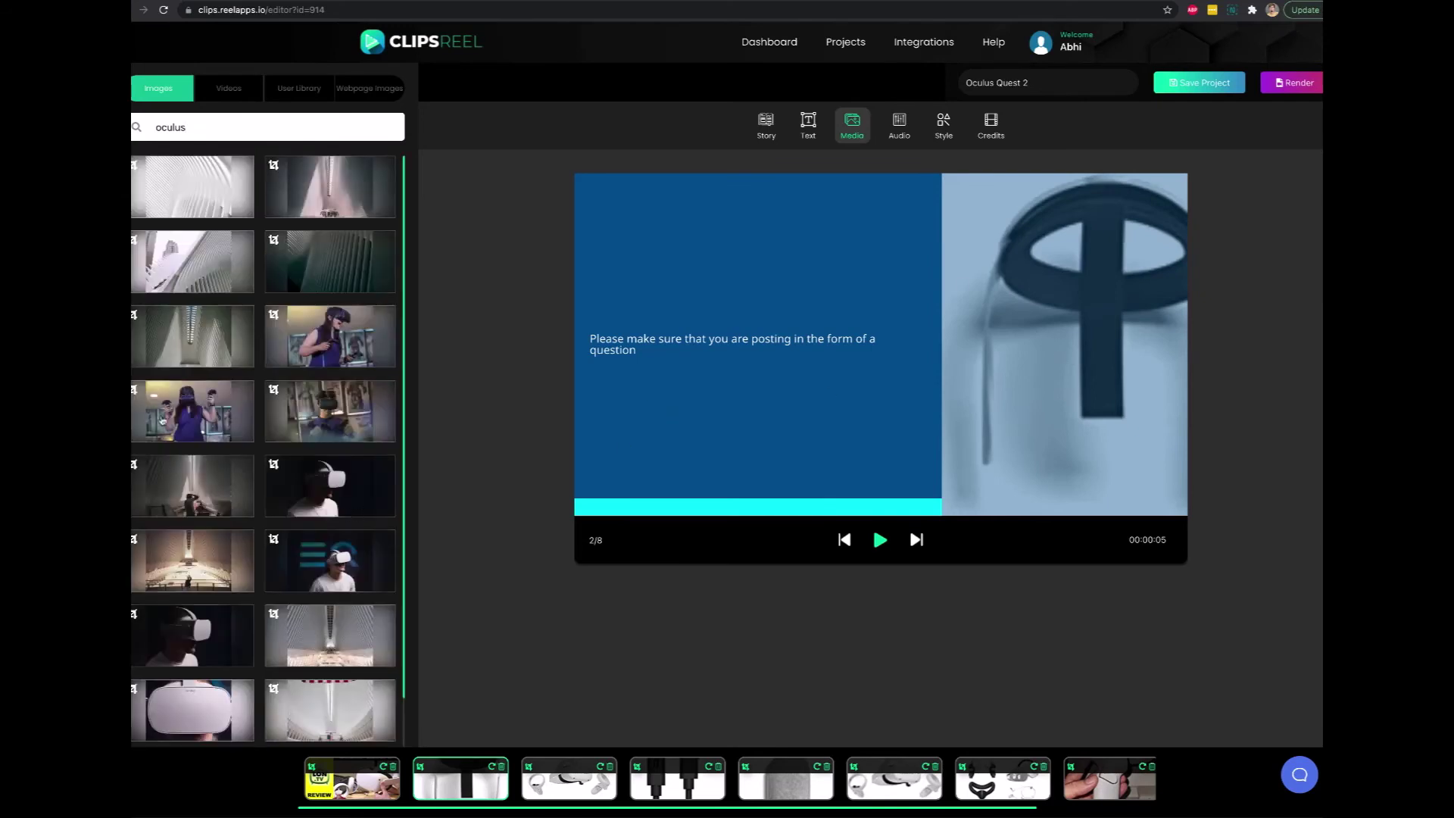
pyautogui.click(190, 411)
# Swap the second slide's template design for the full-photo layout with the text box at the picture's lower right.
pyautogui.click(899, 126)
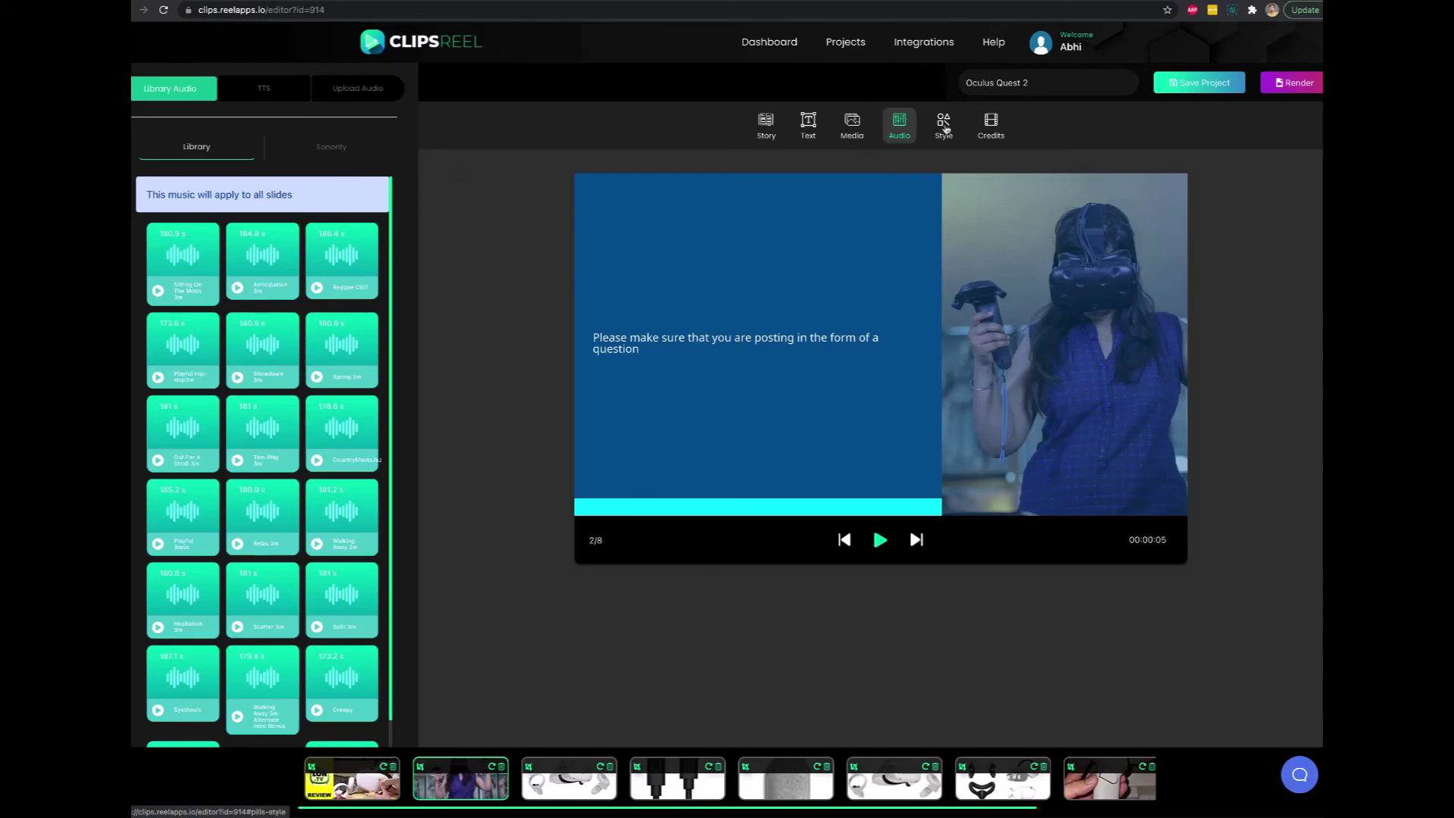
pyautogui.click(945, 128)
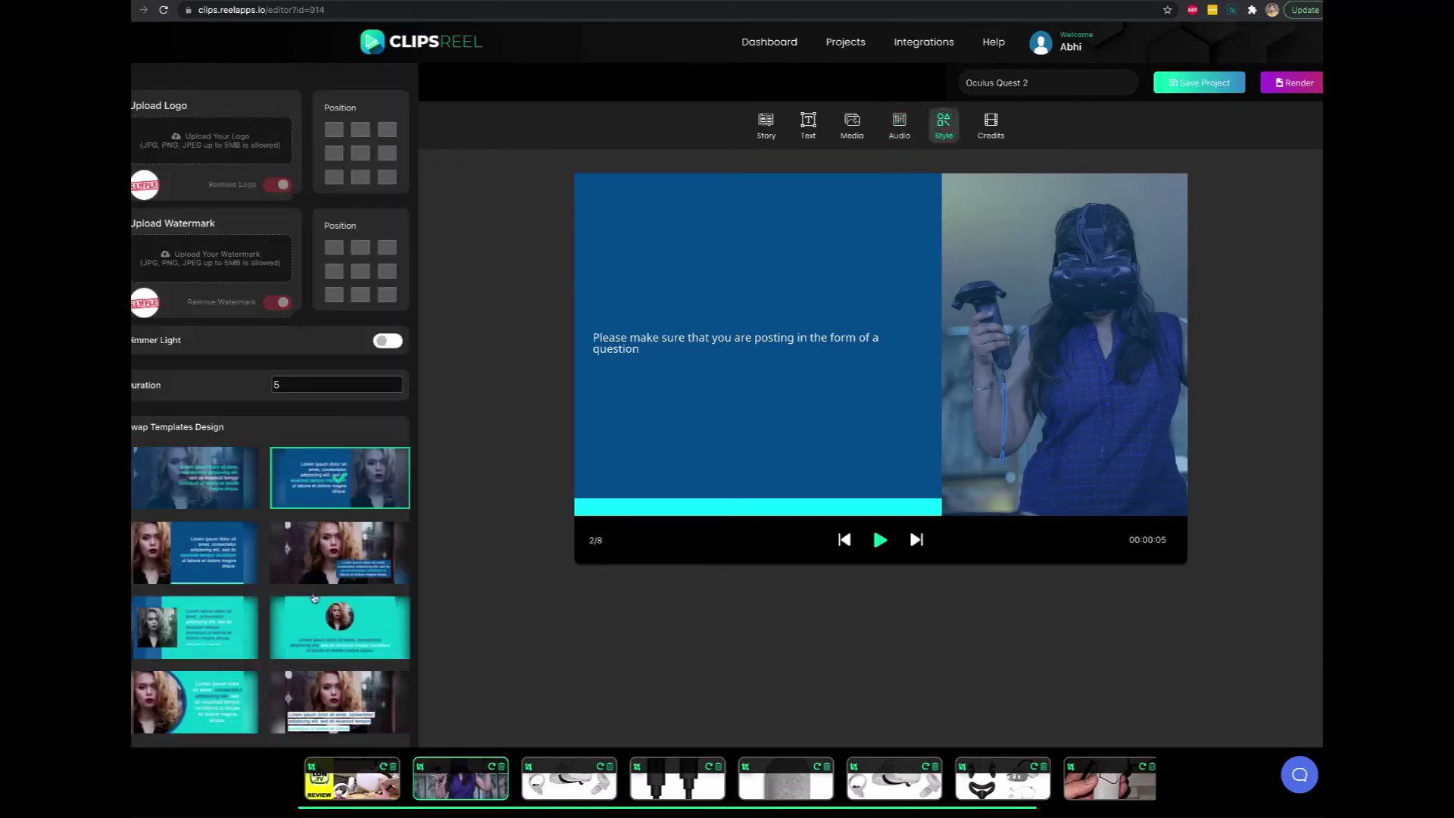
pyautogui.click(350, 546)
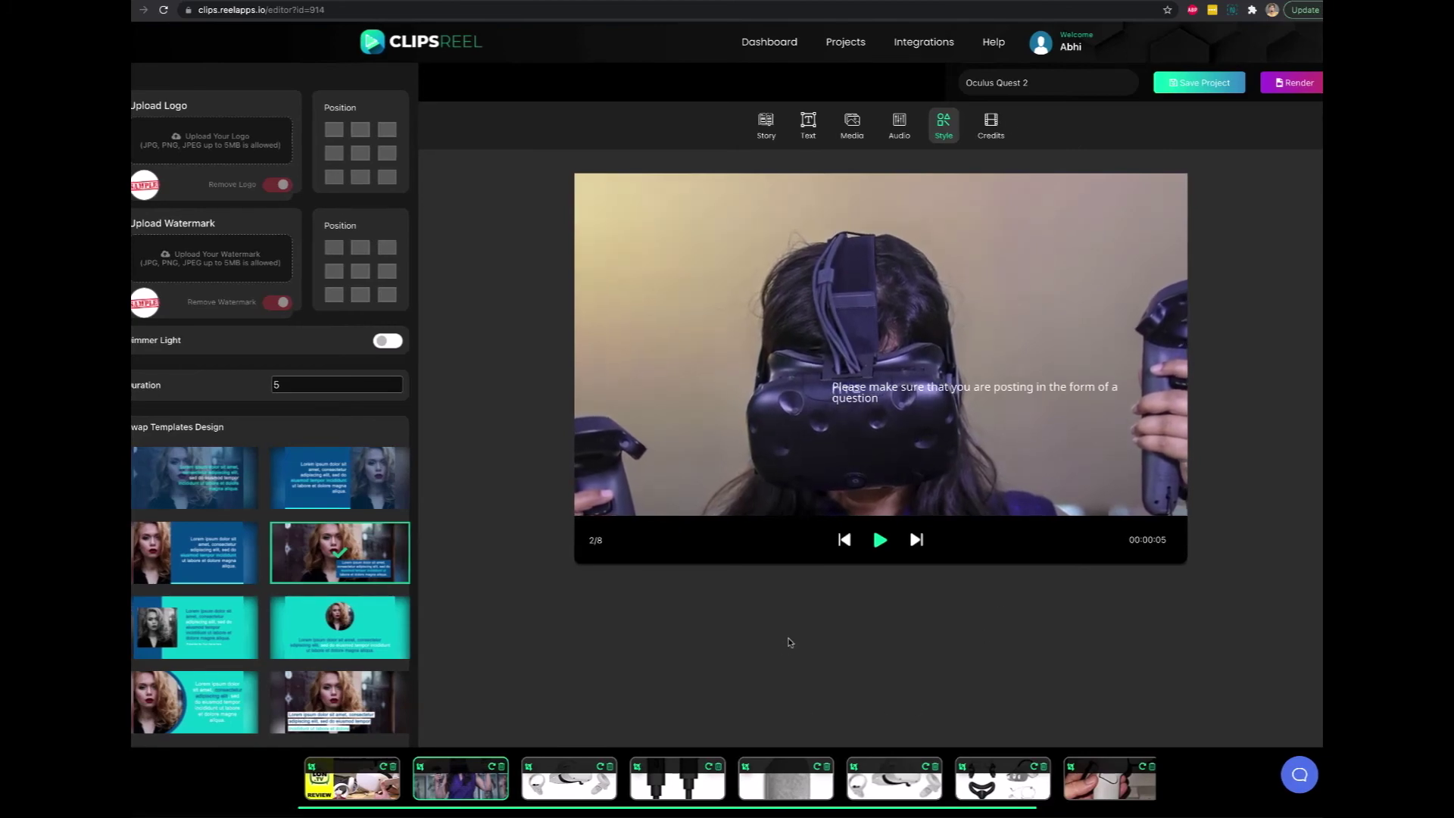
# Check the outro credits settings, return to the dashboard and look over its video projects and feature descriptions.
pyautogui.click(991, 122)
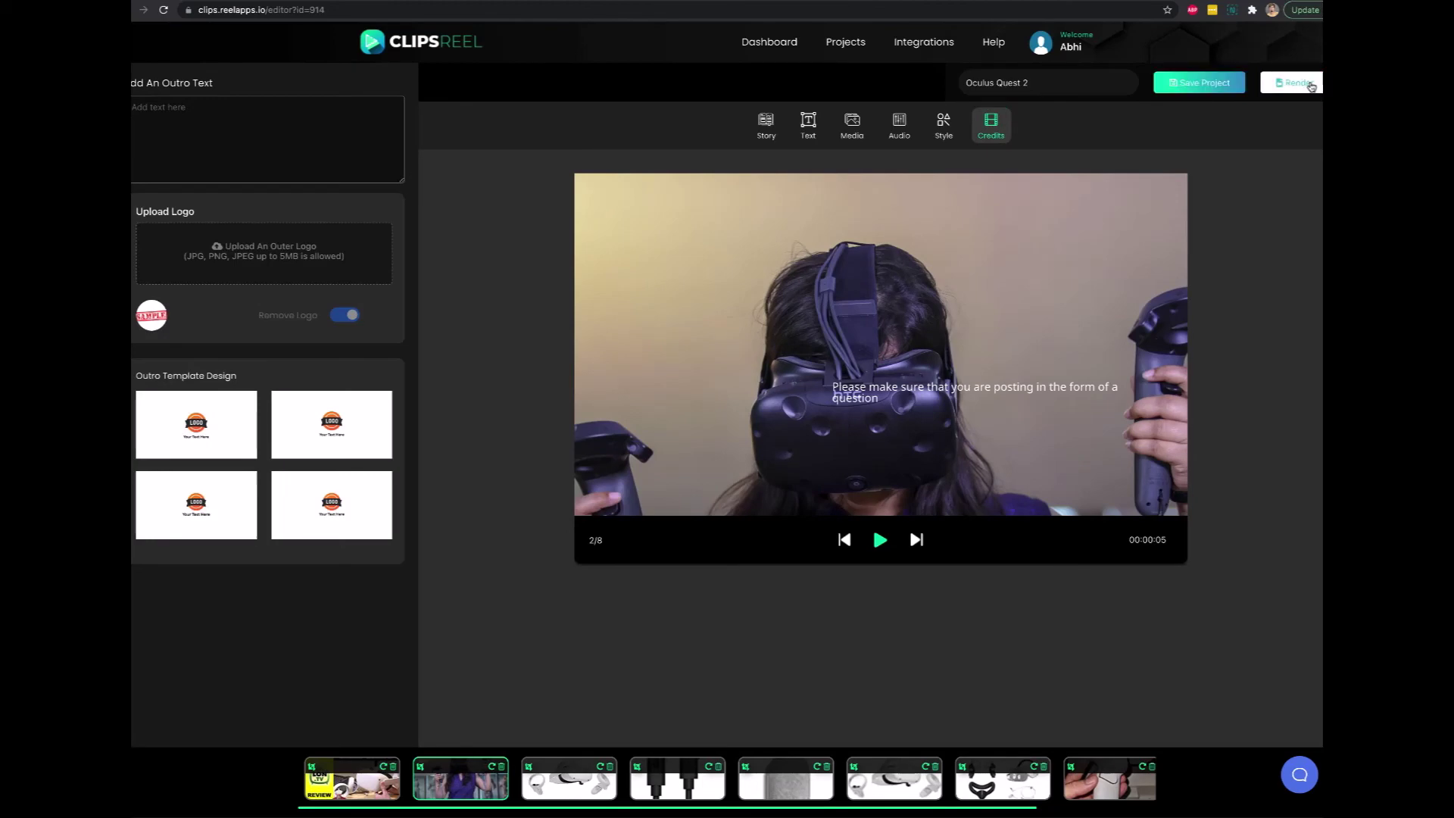
pyautogui.click(767, 42)
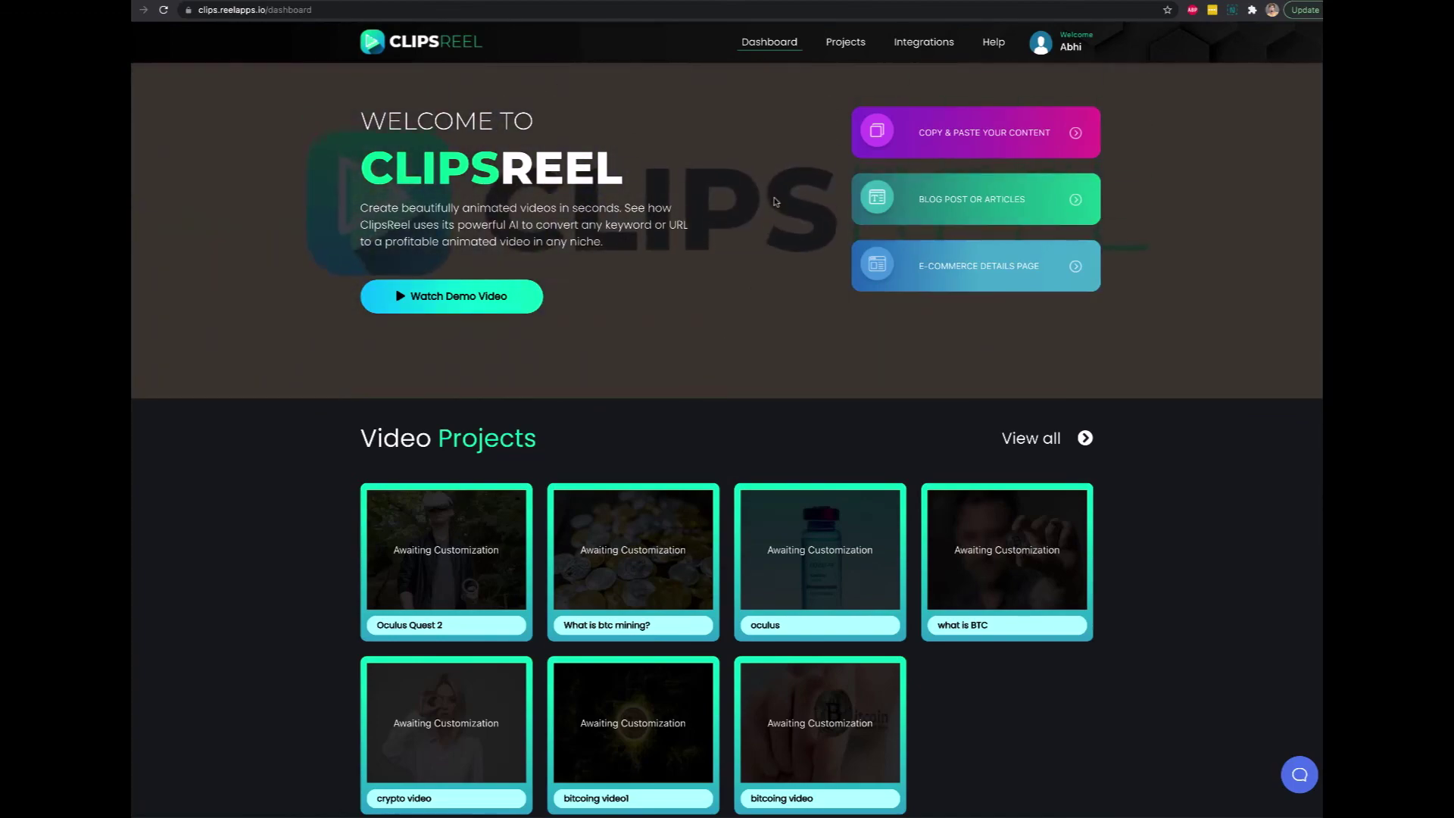
pyautogui.scroll(-7, 792, 197)
pyautogui.scroll(-11, 792, 197)
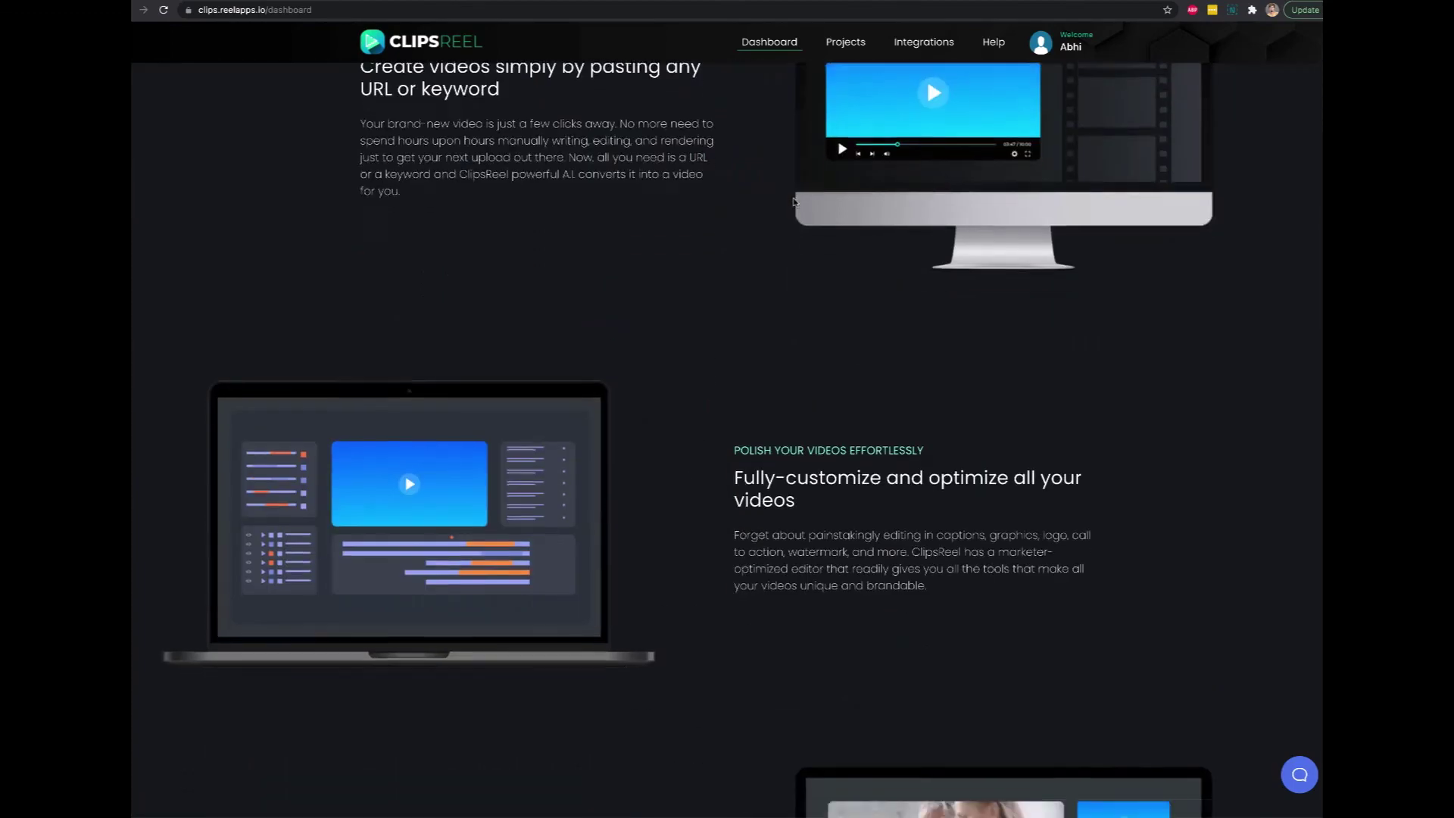
pyautogui.scroll(4, 790, 198)
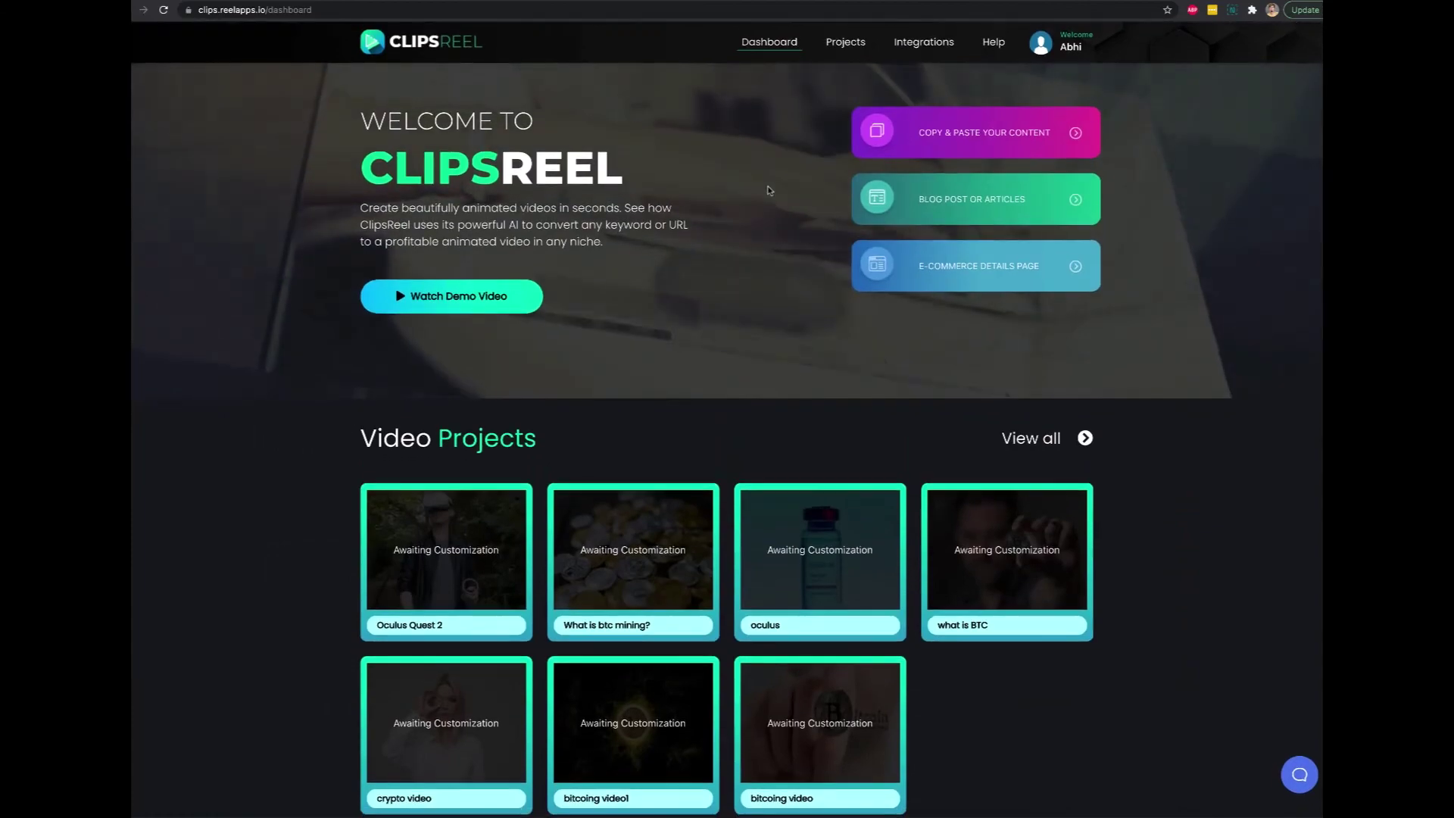